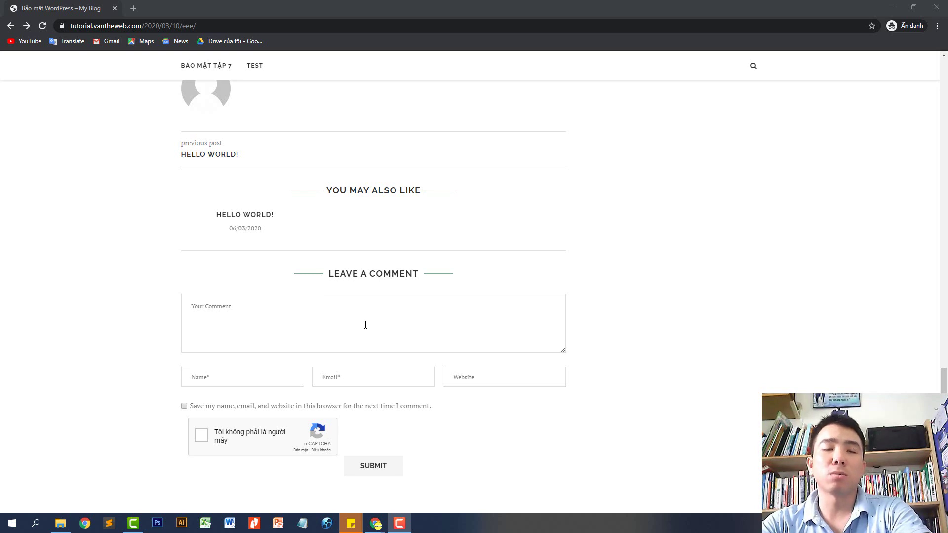
# Close the No CAPTCHA reCAPTCHA plugin details and open that plugin's settings page
pyautogui.click(202, 437)
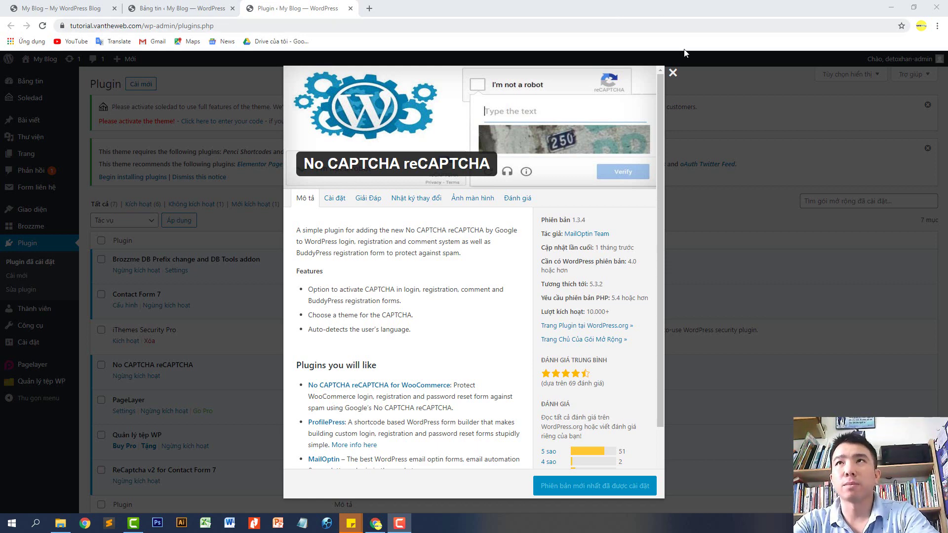
pyautogui.click(673, 73)
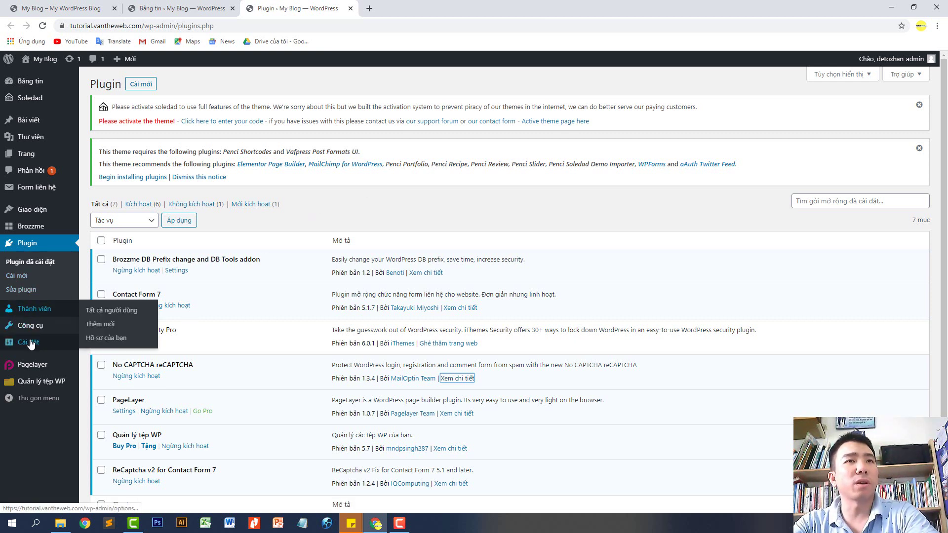
pyautogui.moveTo(30, 344)
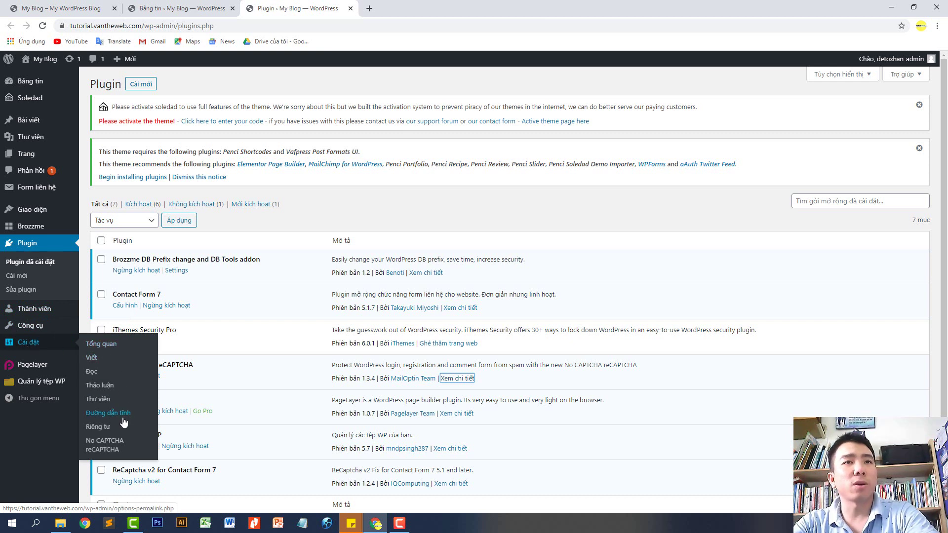
pyautogui.click(118, 443)
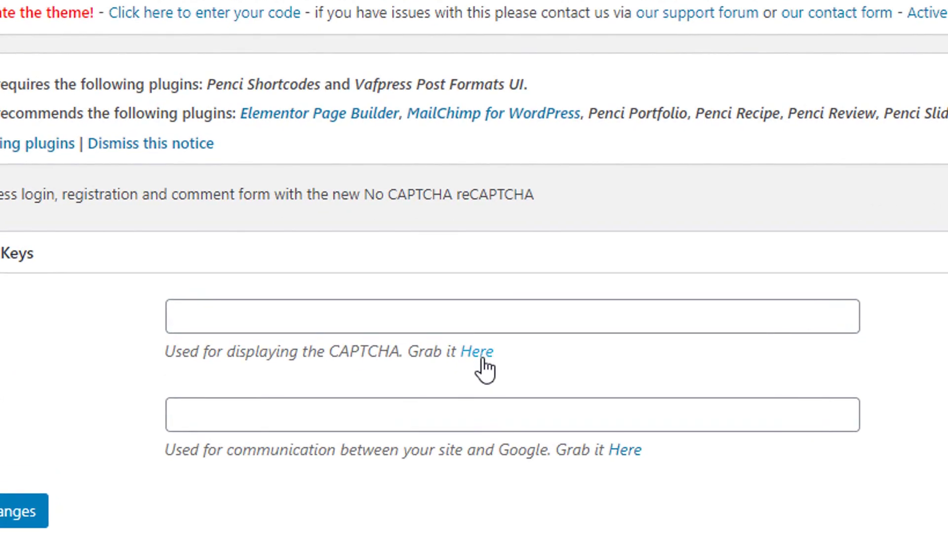
# Follow the site key link to Google reCAPTCHA's admin console and start registering a new site
pyautogui.click(482, 362)
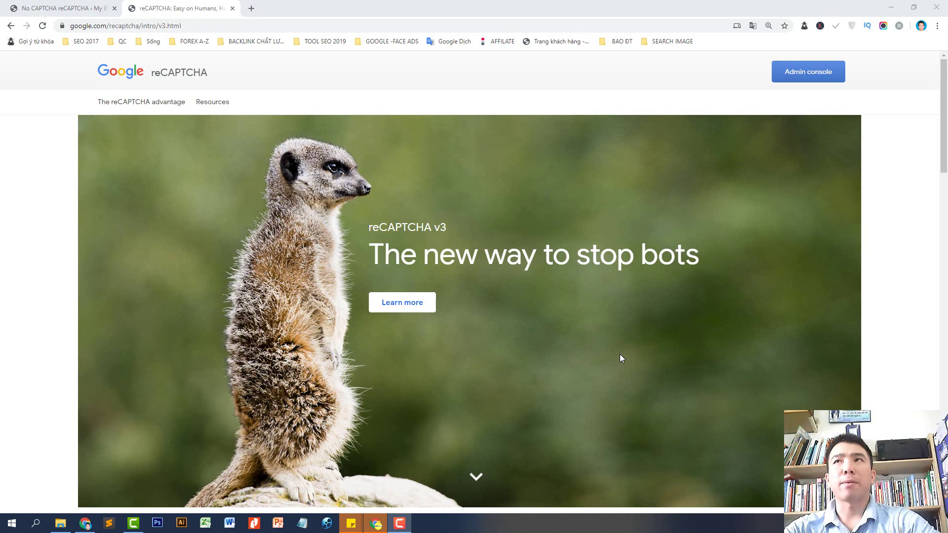
pyautogui.click(812, 73)
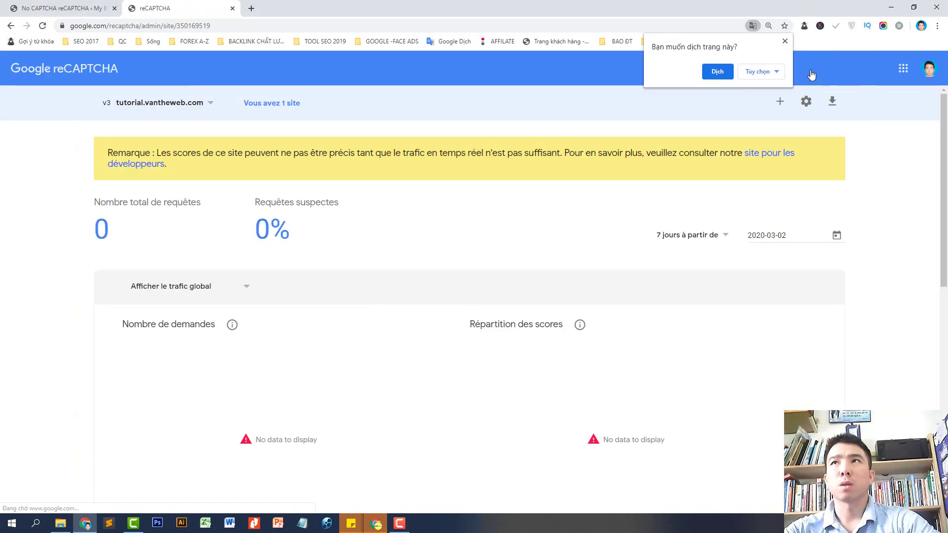
pyautogui.click(786, 41)
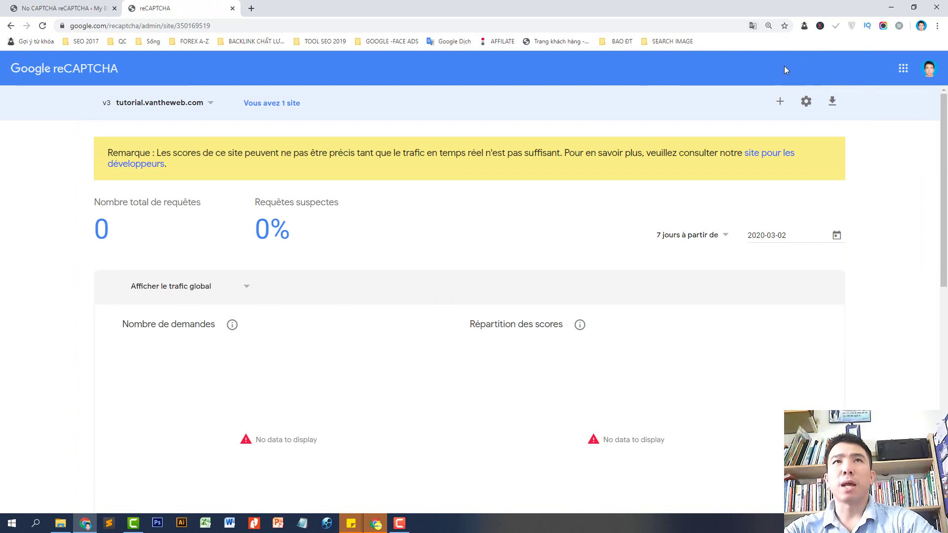
pyautogui.click(780, 104)
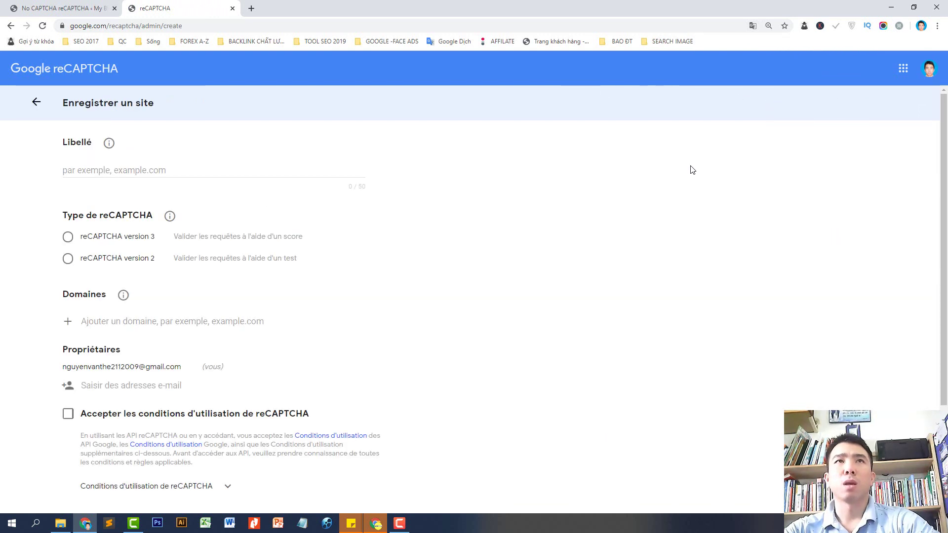
# Translate the site registration form into English and enter "recaptcha vantheweb.com" as the label
pyautogui.rightClick(723, 105)
pyautogui.click(791, 190)
pyautogui.click(135, 173)
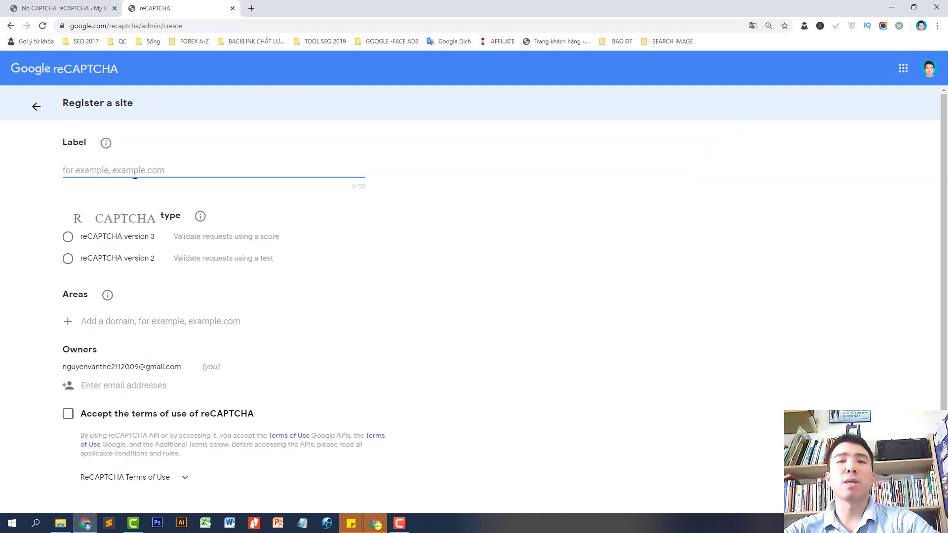
pyautogui.write('r')
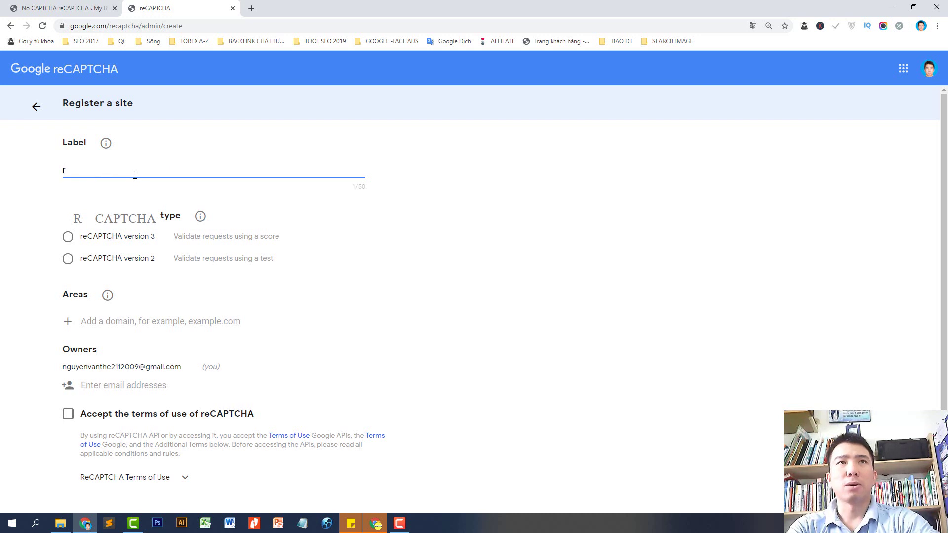
pyautogui.write('ecap')
pyautogui.write('tch')
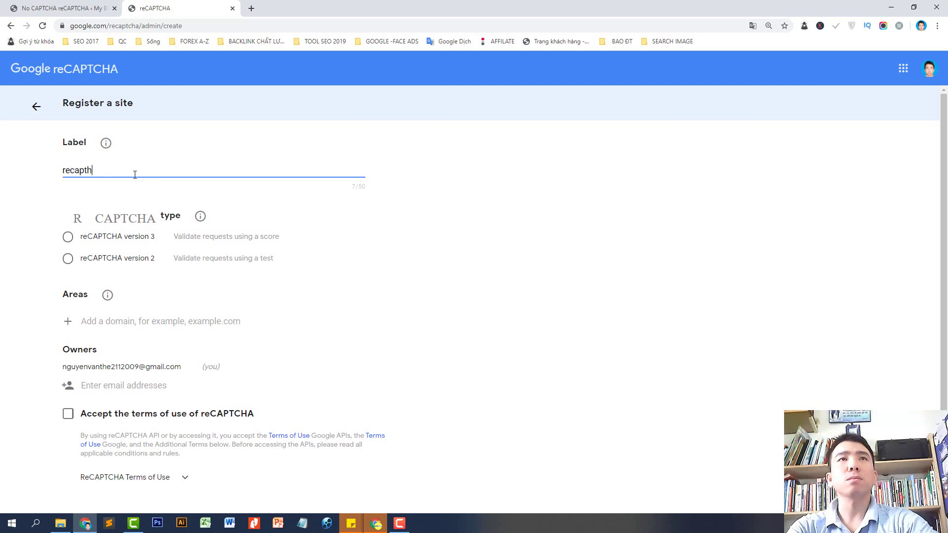
pyautogui.press('BackSpace')
pyautogui.press('BackSpace')
pyautogui.write('cha')
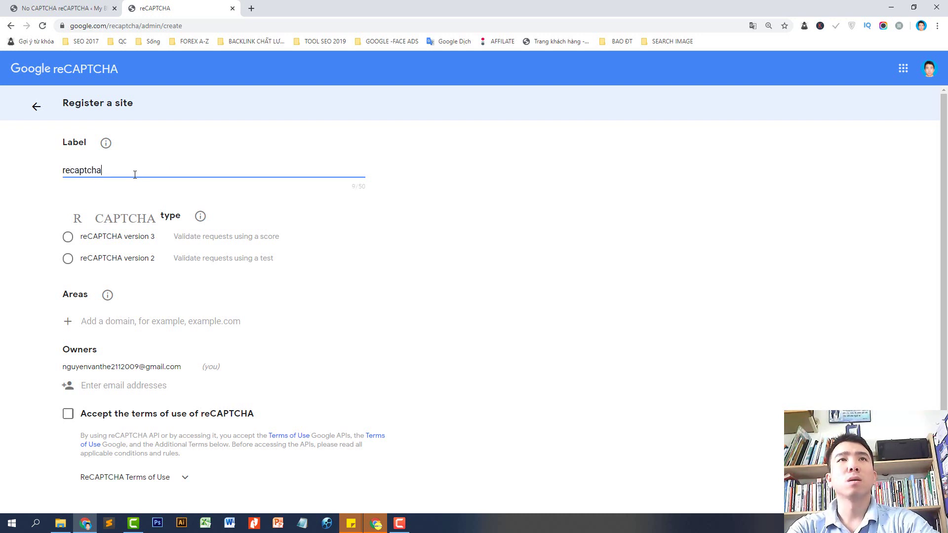
pyautogui.write(' vantheweb.com')
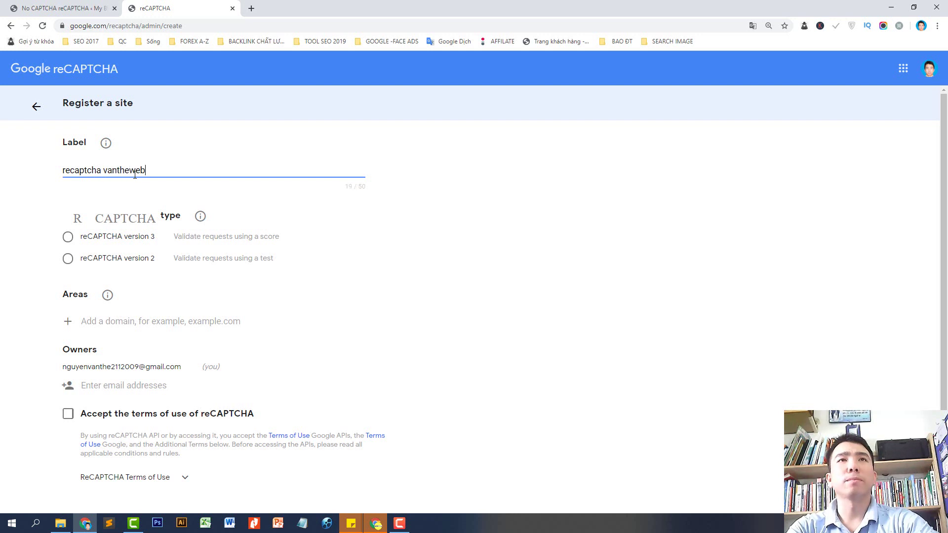
pyautogui.press('Tab')
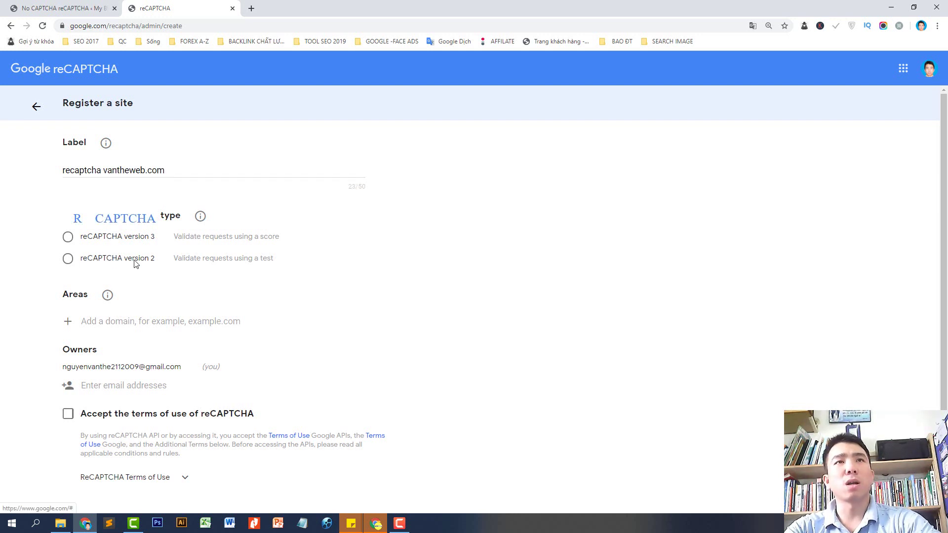
# Choose reCAPTCHA version 2 with the "I am not a robot" check box and add the domain tutorial.vantheweb.com
pyautogui.click(67, 262)
pyautogui.scroll(-1, 374, 233)
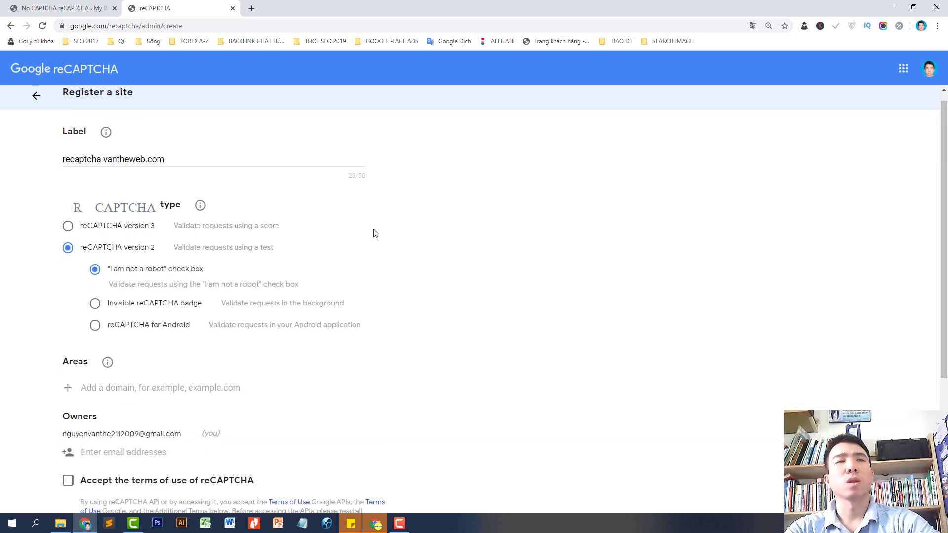
pyautogui.scroll(-2, 374, 233)
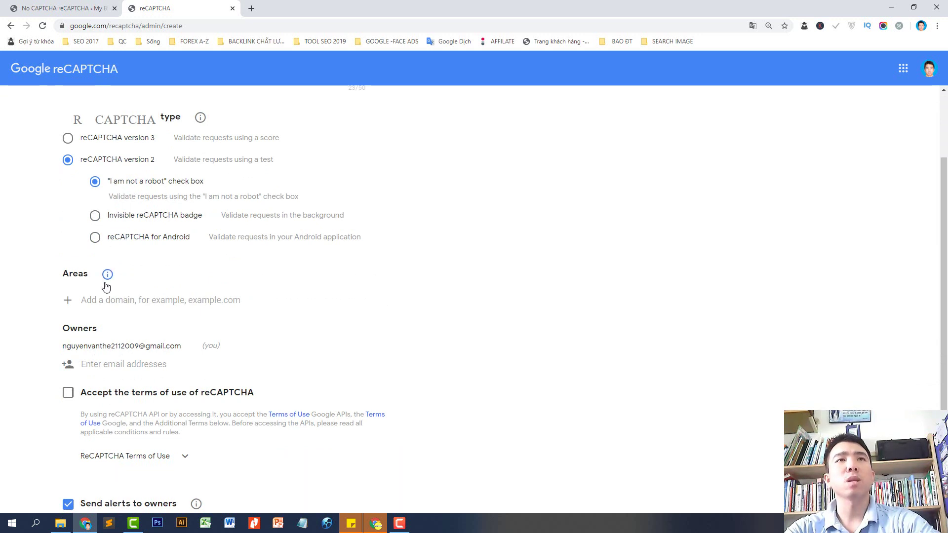
pyautogui.click(105, 300)
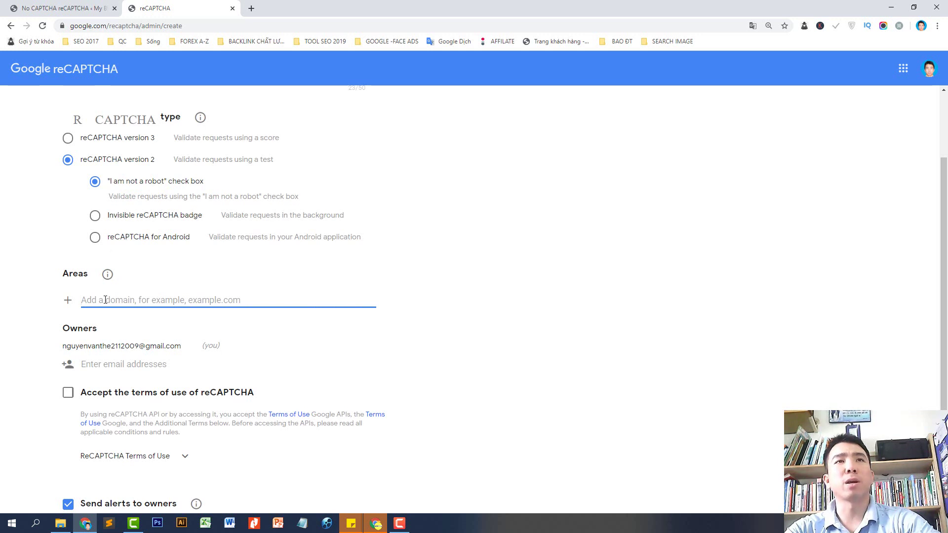
pyautogui.write('tu')
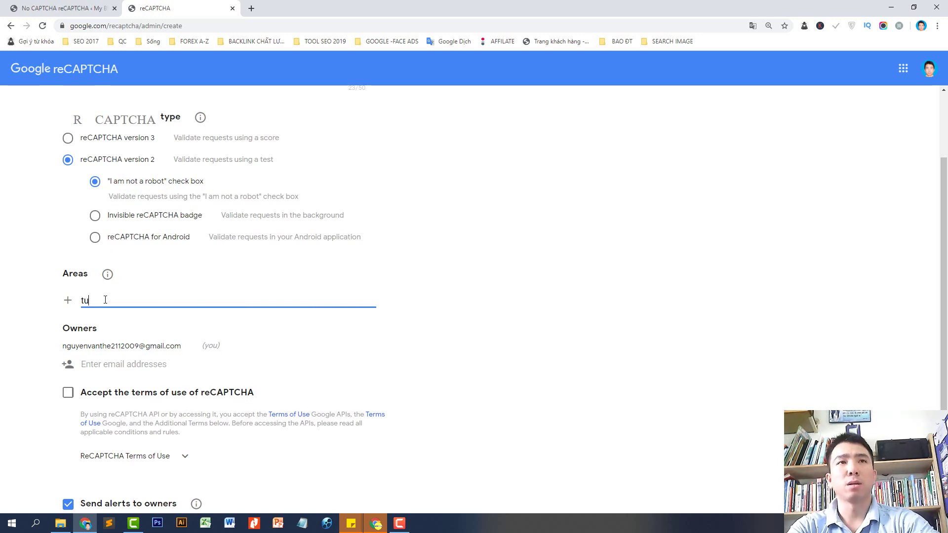
pyautogui.write('torial.vantheweb.')
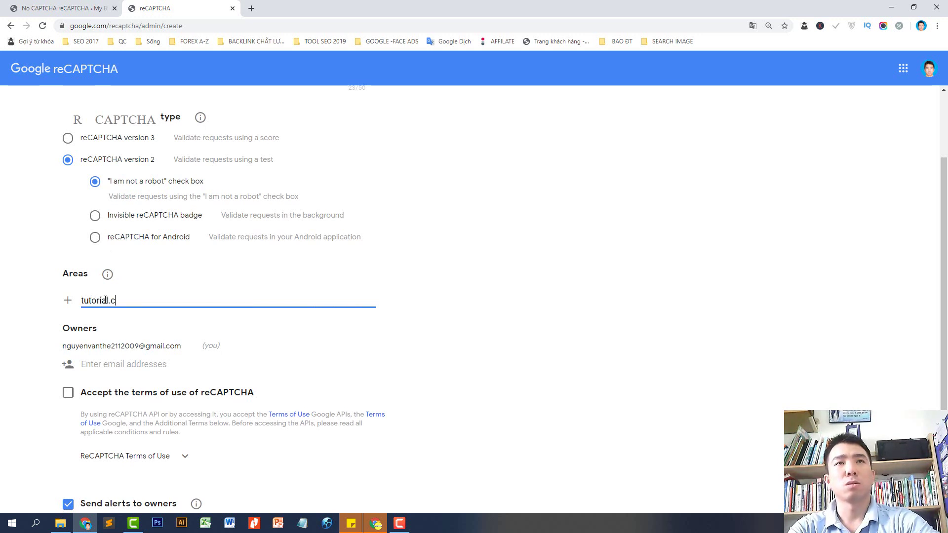
pyautogui.write('com')
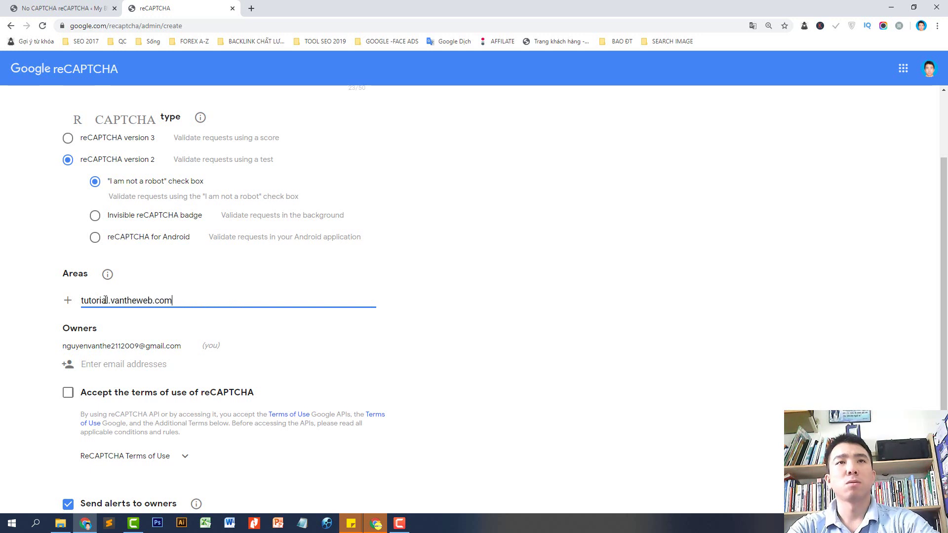
pyautogui.press('Return')
# Accept the reCAPTCHA terms of use and submit the site registration
pyautogui.scroll(-1, 124, 345)
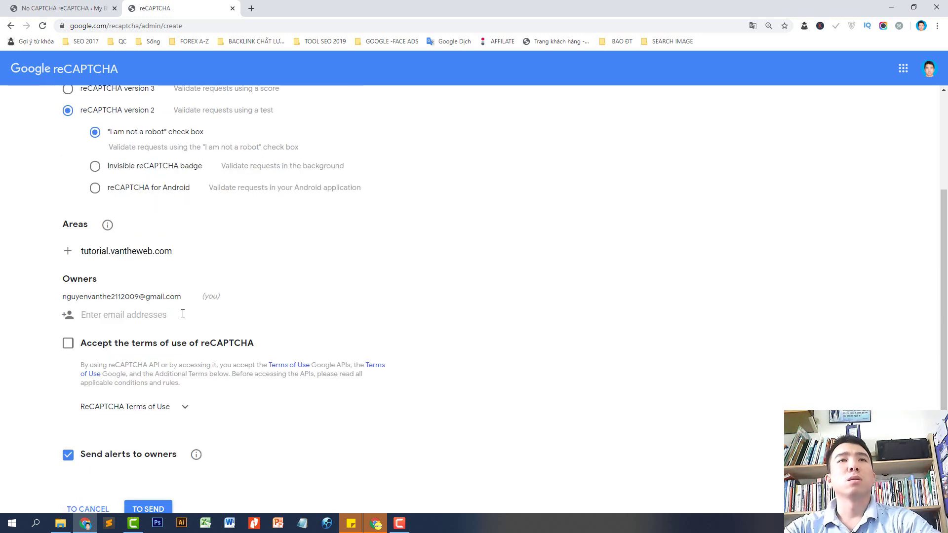
pyautogui.click(67, 347)
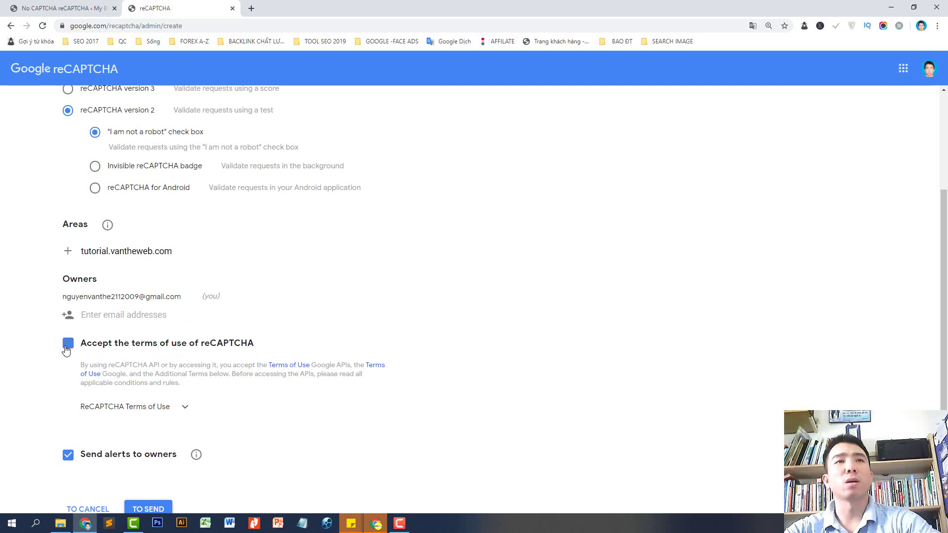
pyautogui.scroll(-1, 305, 336)
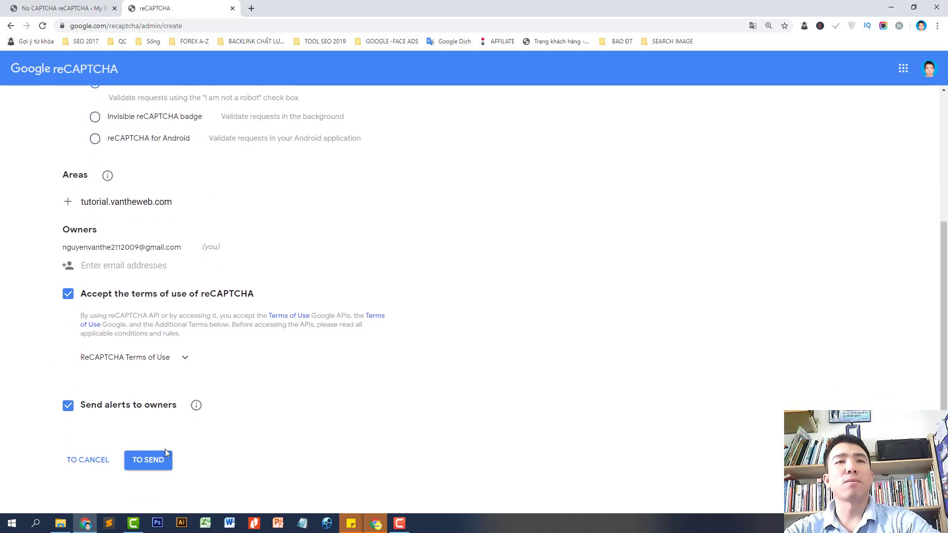
pyautogui.click(158, 463)
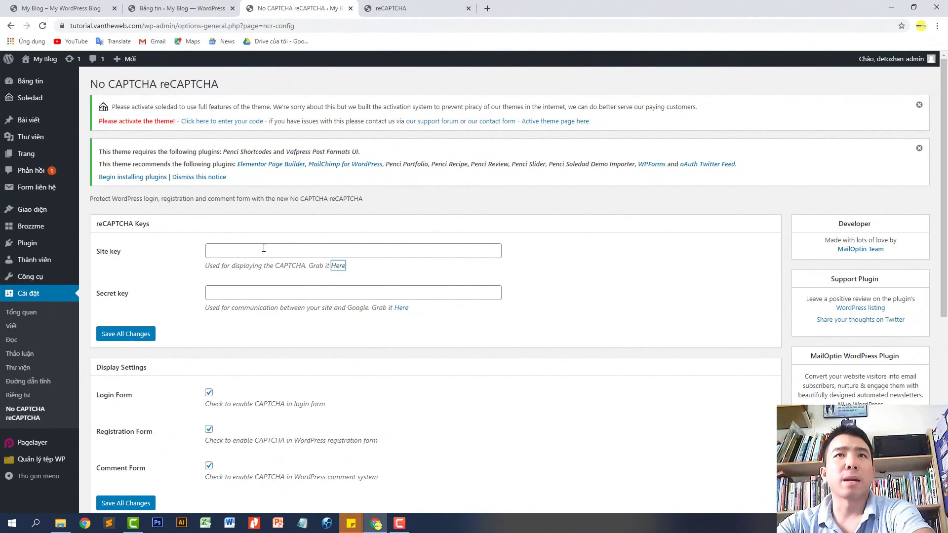
# Paste the copied reCAPTCHA site key into the plugin's Site key field
pyautogui.click(264, 250)
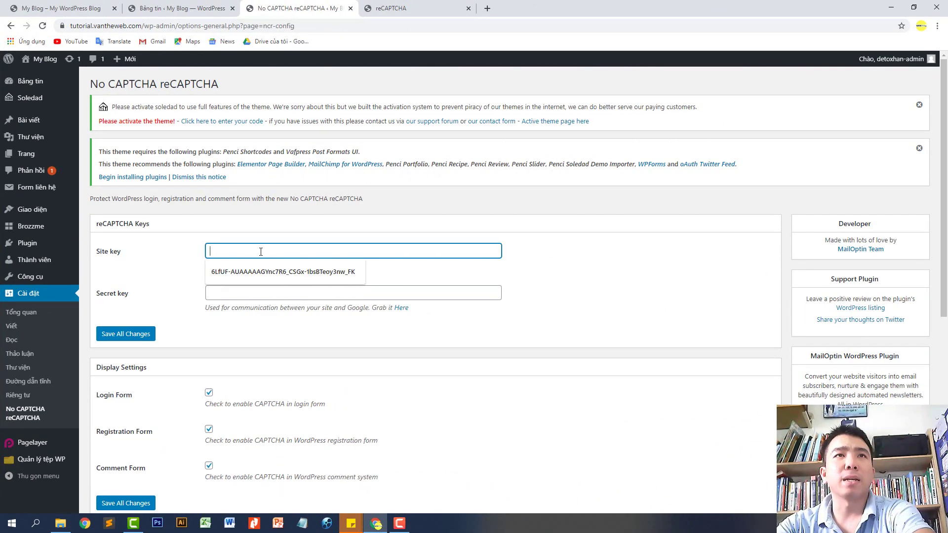
pyautogui.rightClick(261, 251)
pyautogui.click(295, 328)
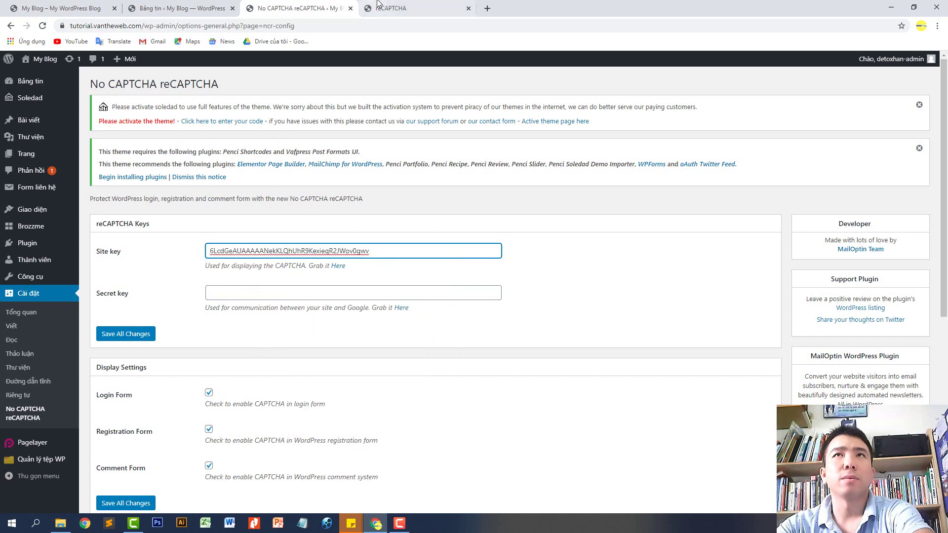
# Copy the secret key from Google reCAPTCHA, paste it into the plugin's Secret key field and save the keys
pyautogui.click(390, 8)
pyautogui.click(137, 305)
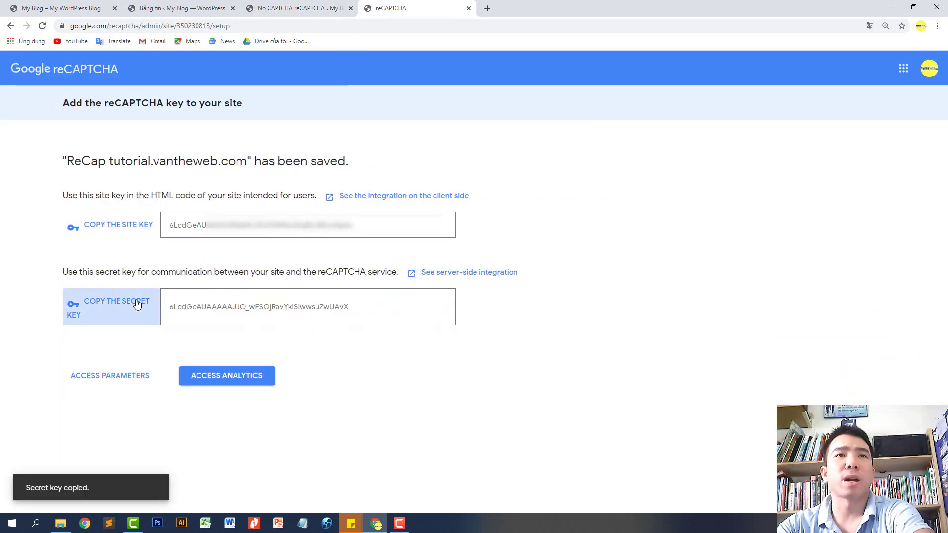
pyautogui.click(292, 7)
pyautogui.rightClick(223, 298)
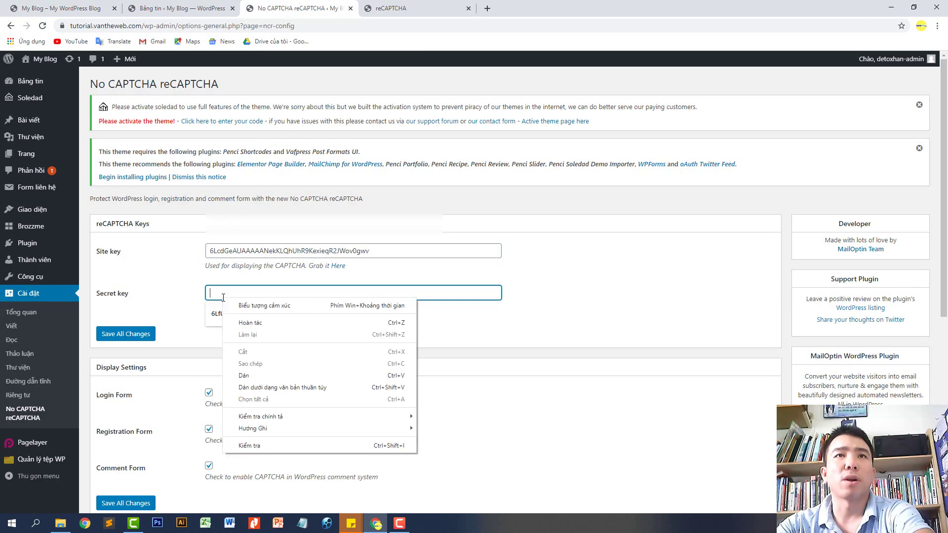
pyautogui.click(256, 378)
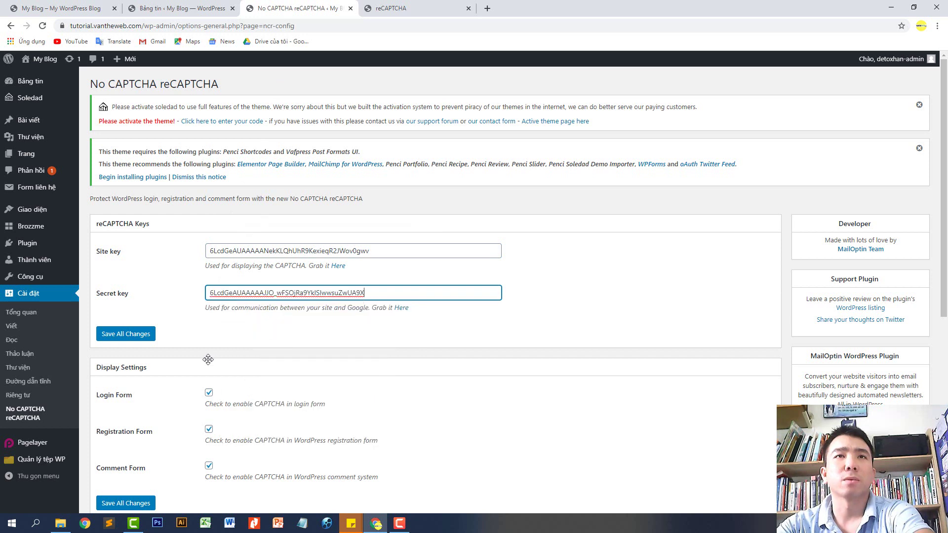
pyautogui.click(138, 336)
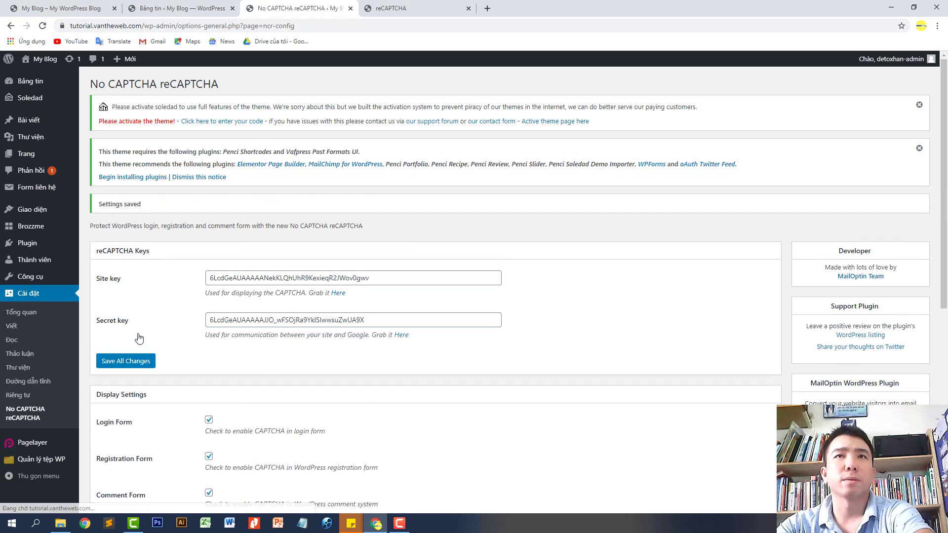
# Turn the Registration Form CAPTCHA off and back on, and save the plugin's display settings
pyautogui.scroll(-3, 413, 242)
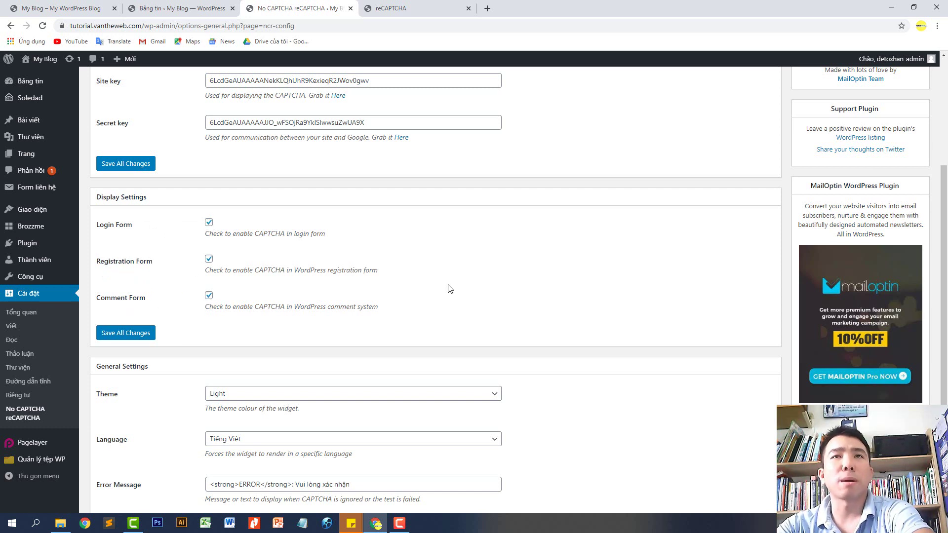
pyautogui.click(210, 260)
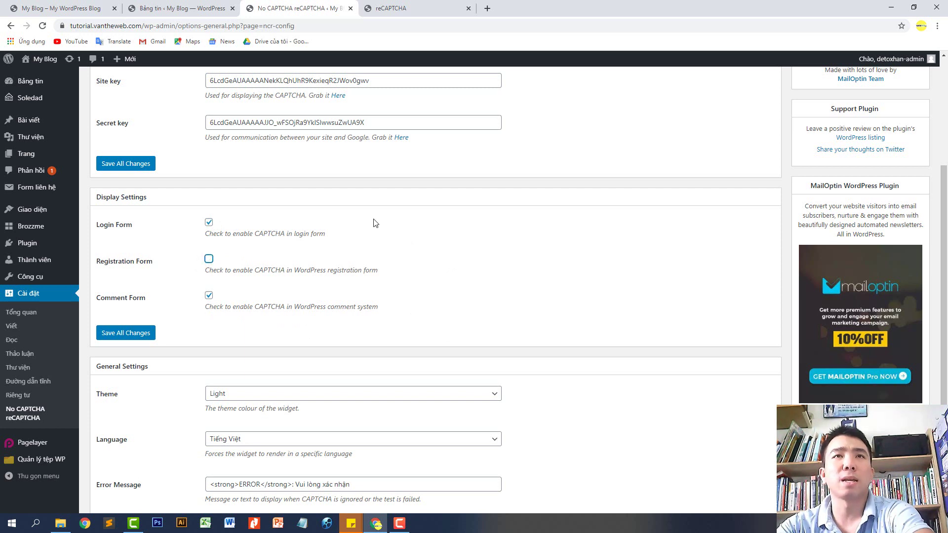
pyautogui.click(209, 260)
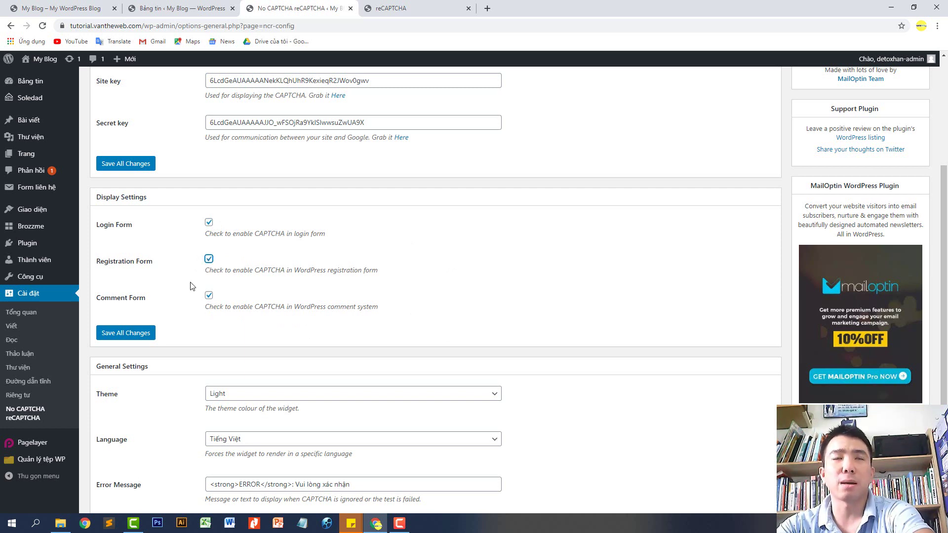
pyautogui.click(140, 335)
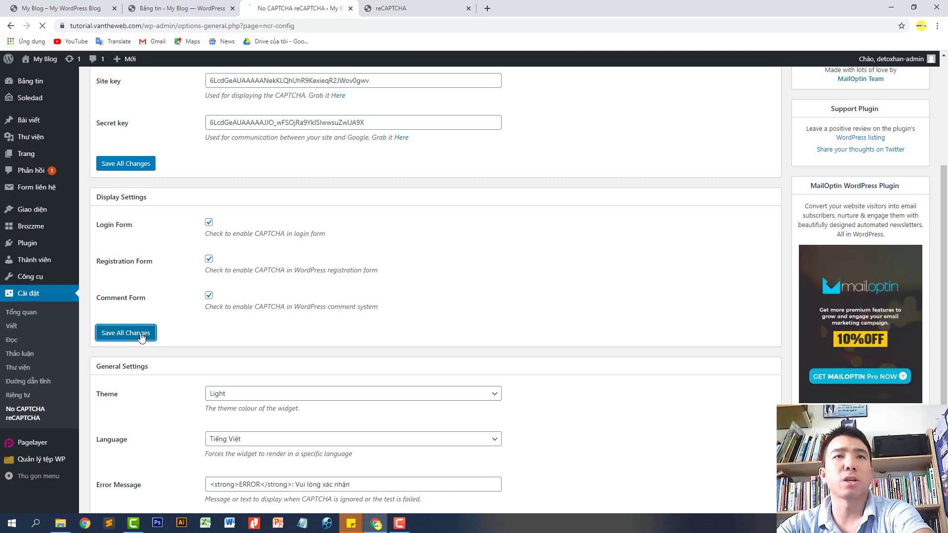
pyautogui.scroll(-3, 414, 301)
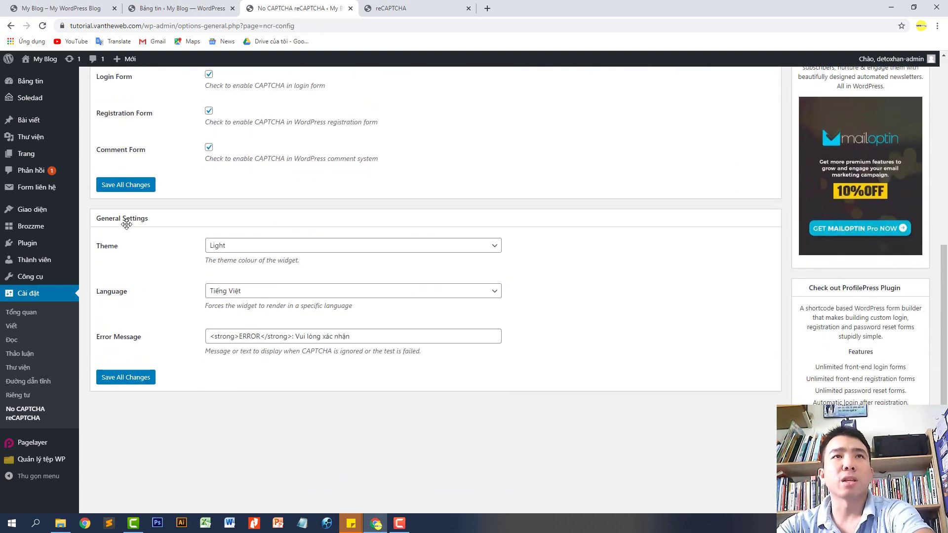
# Switch the CAPTCHA widget's theme to Dark and back to Light, and reselect Tiếng Việt as its language
pyautogui.click(230, 246)
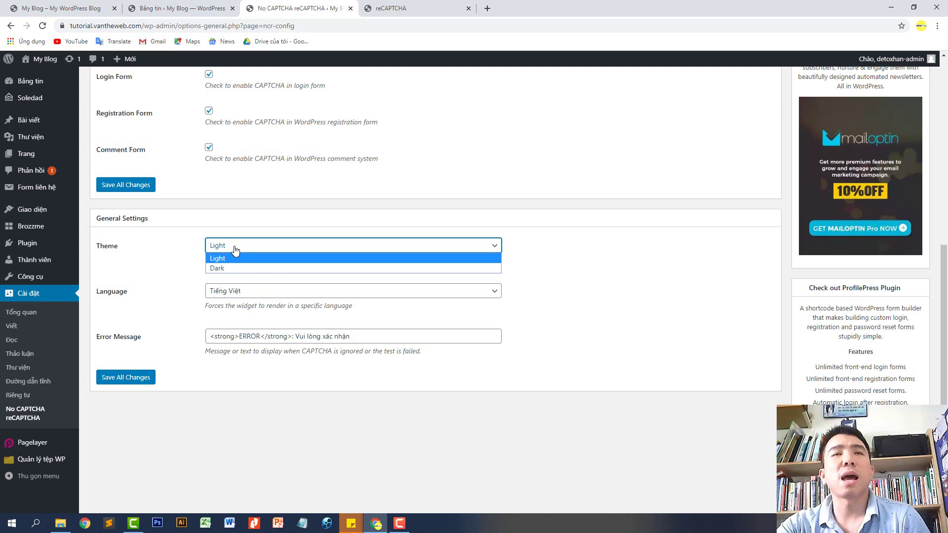
pyautogui.click(234, 268)
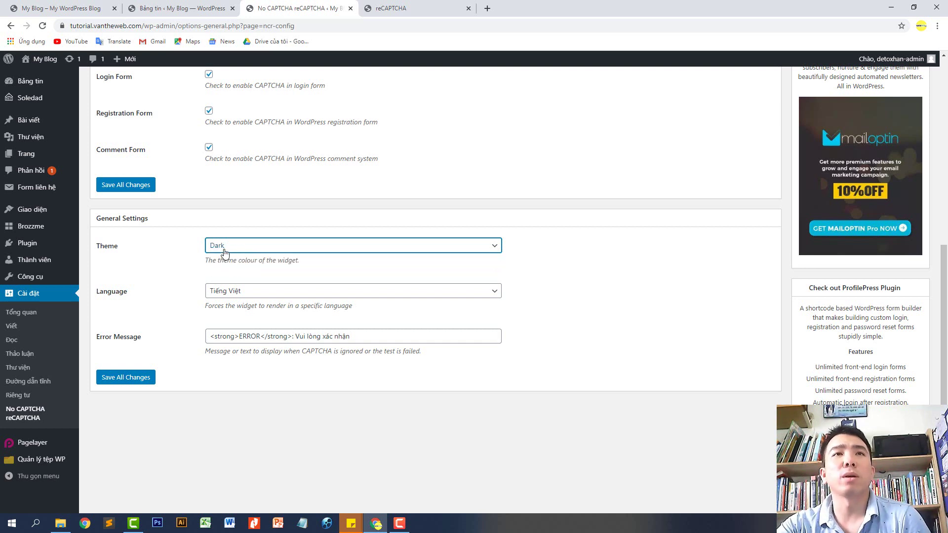
pyautogui.click(223, 249)
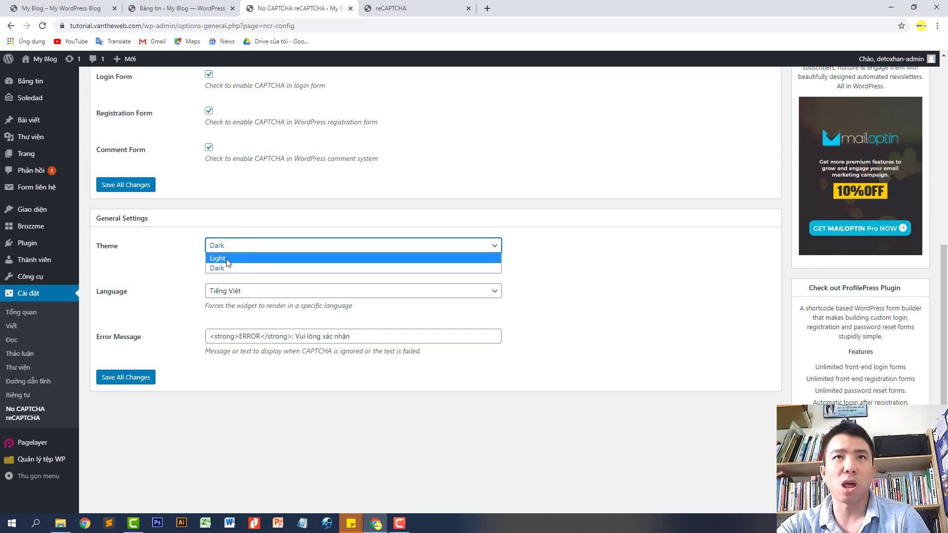
pyautogui.click(228, 263)
pyautogui.scroll(-1, 228, 320)
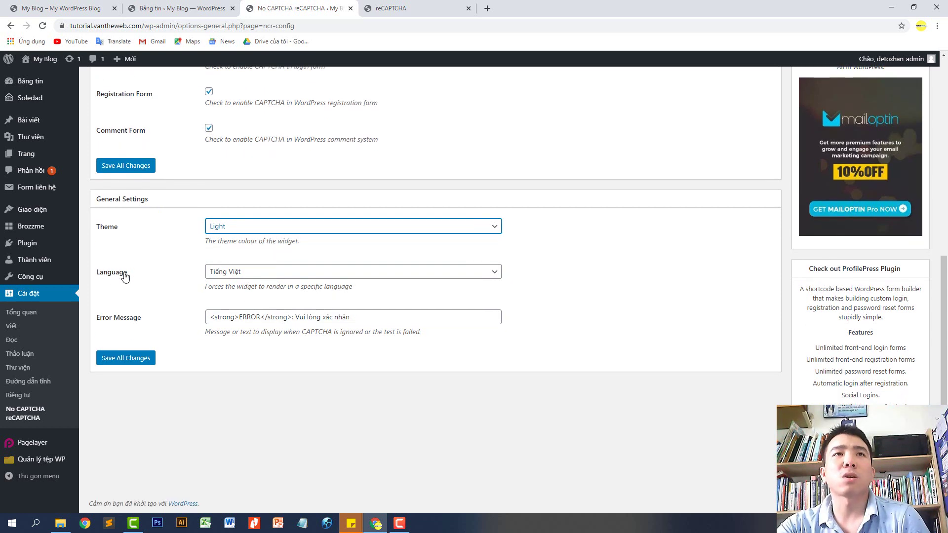
pyautogui.click(221, 272)
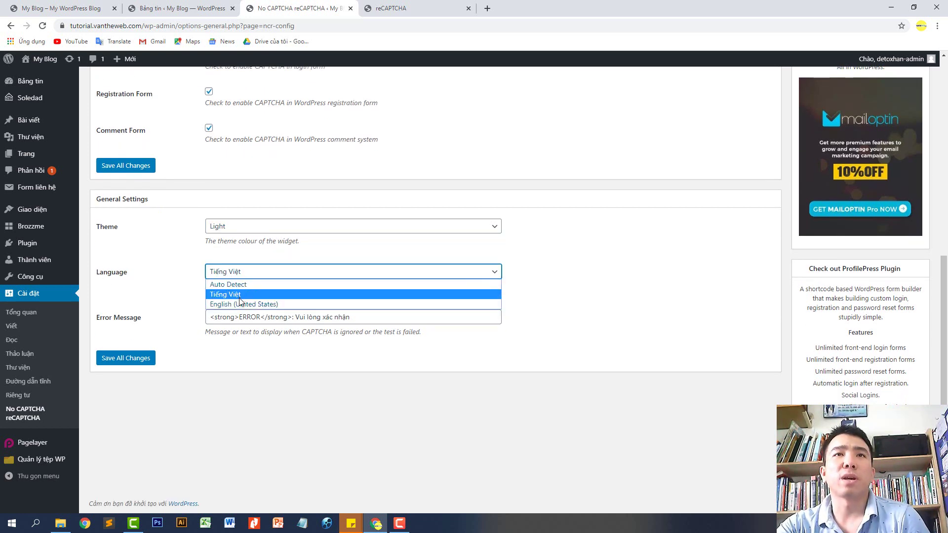
pyautogui.click(239, 295)
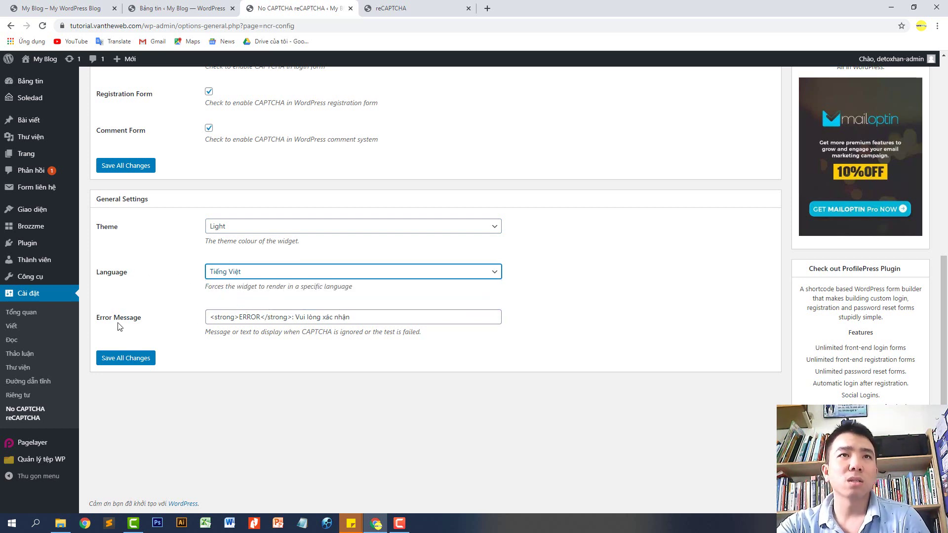
pyautogui.moveTo(298, 317); pyautogui.dragTo(383, 318)
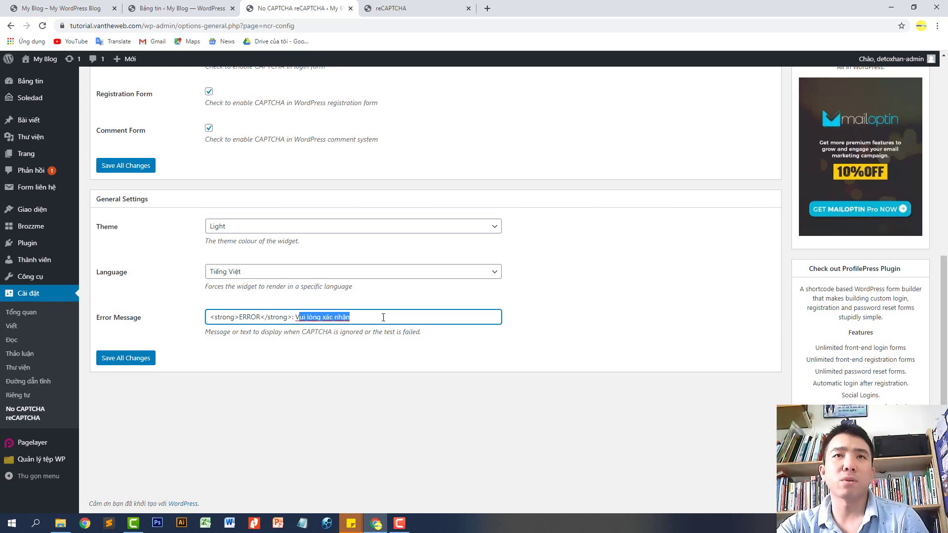
pyautogui.click(383, 317)
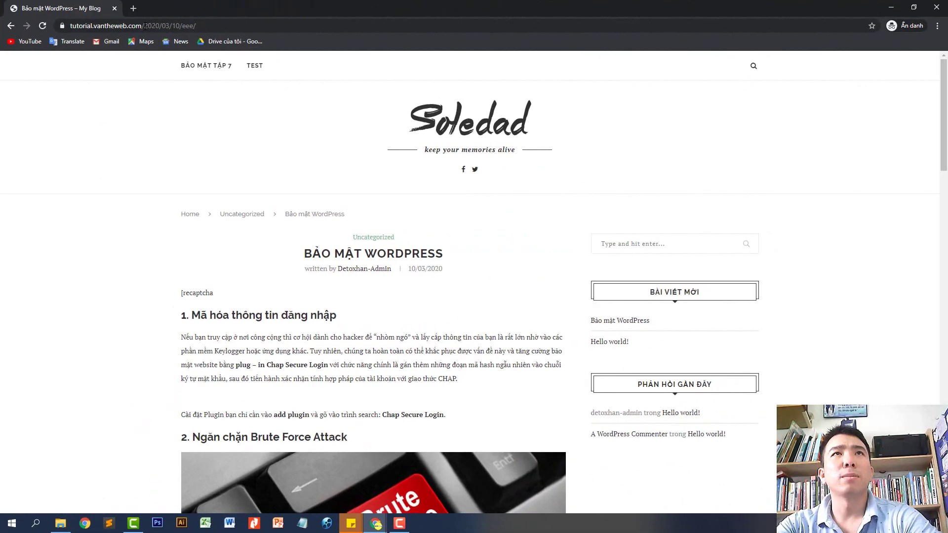
# Open the site's wp-admin login page in the incognito window and submit the login form with empty fields
pyautogui.moveTo(144, 25); pyautogui.dragTo(196, 25)
pyautogui.write('wp-admin')
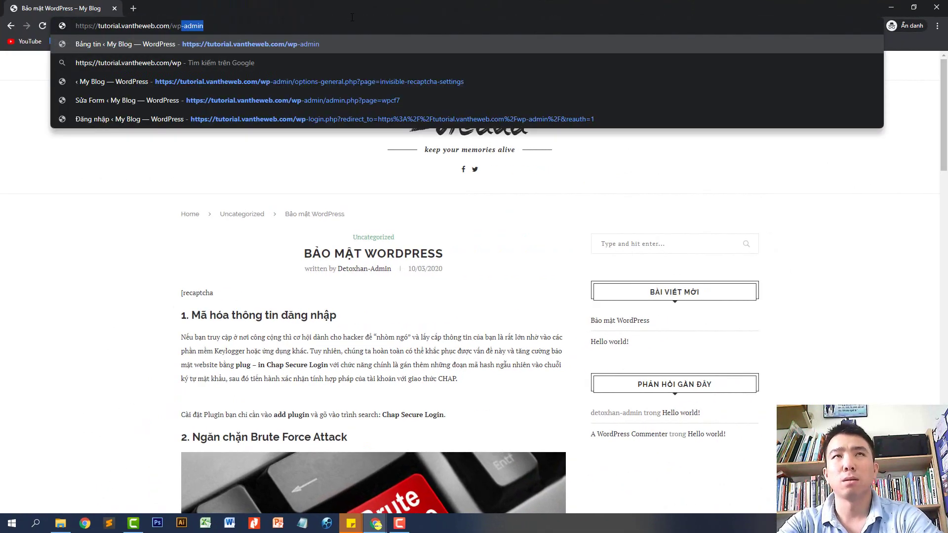
pyautogui.press('Return')
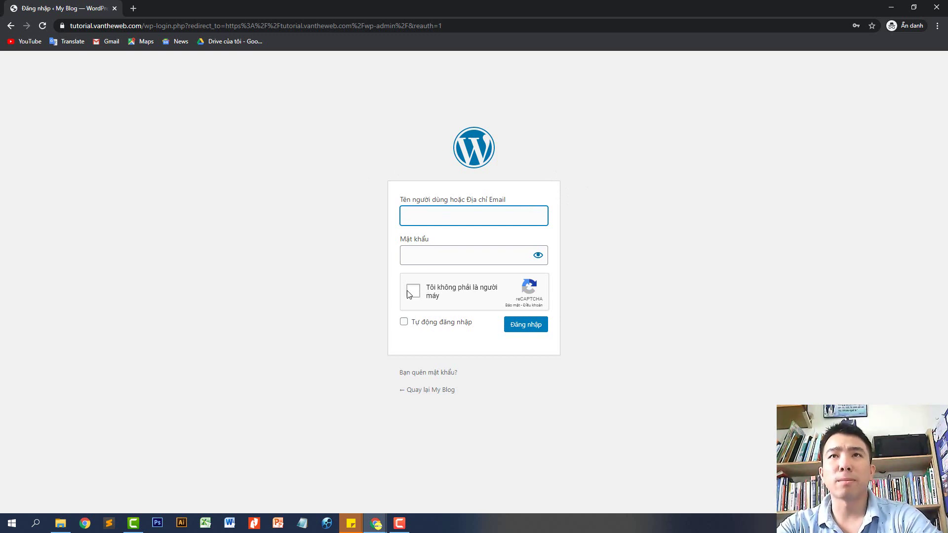
pyautogui.click(526, 327)
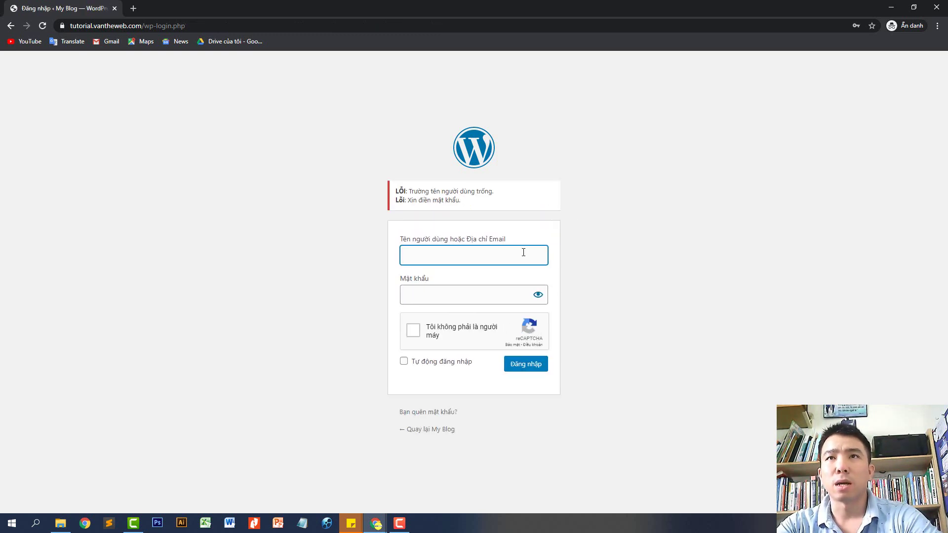
# Try to log in with the saved username and password without completing the reCAPTCHA
pyautogui.click(455, 257)
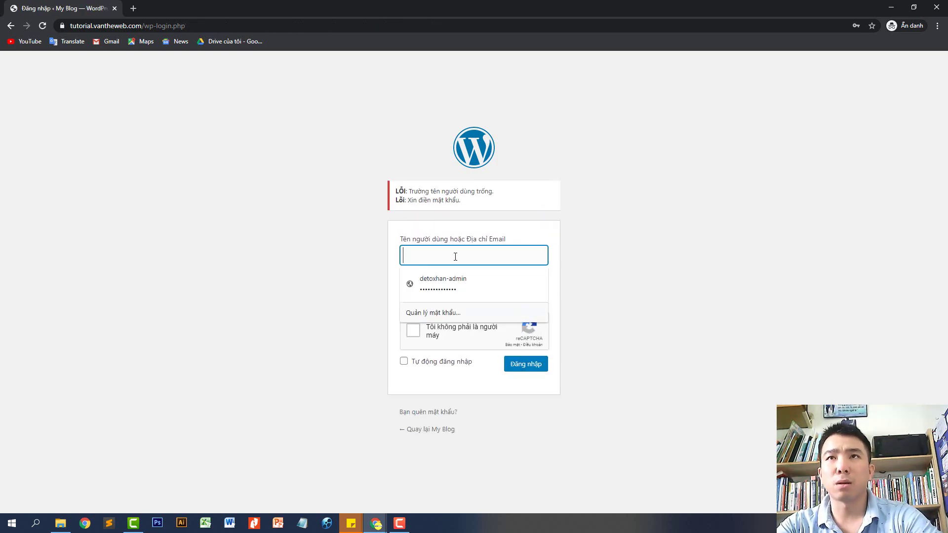
pyautogui.click(449, 285)
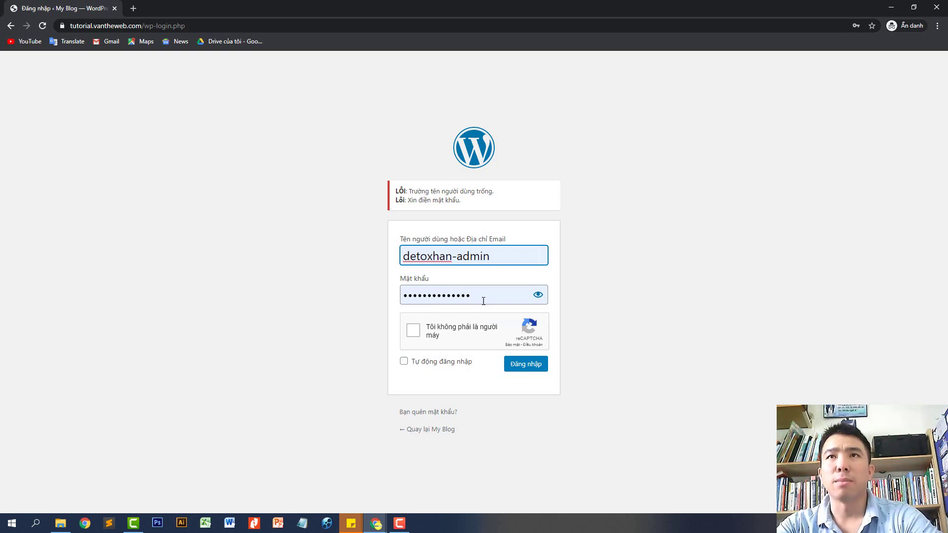
pyautogui.click(533, 370)
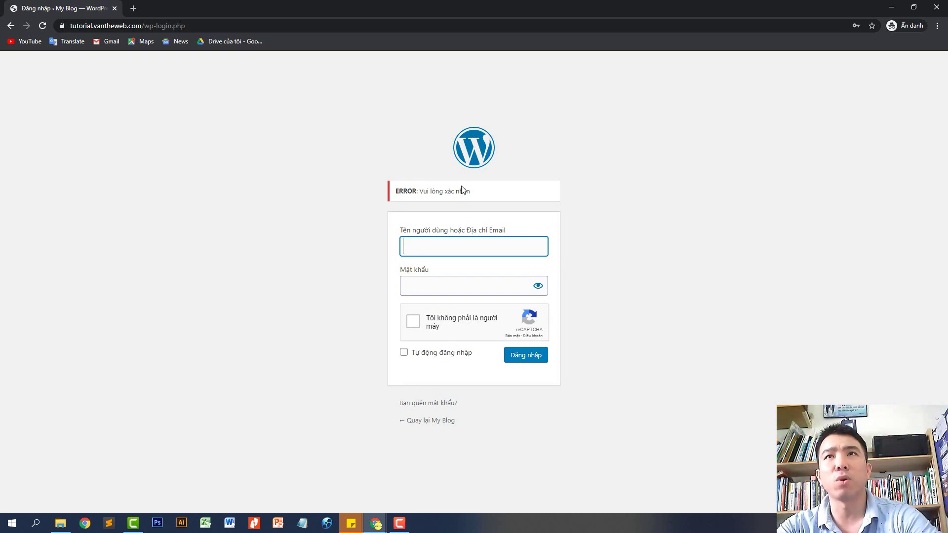
# Fill in the saved username and password again and start the login form's reCAPTCHA check
pyautogui.click(459, 246)
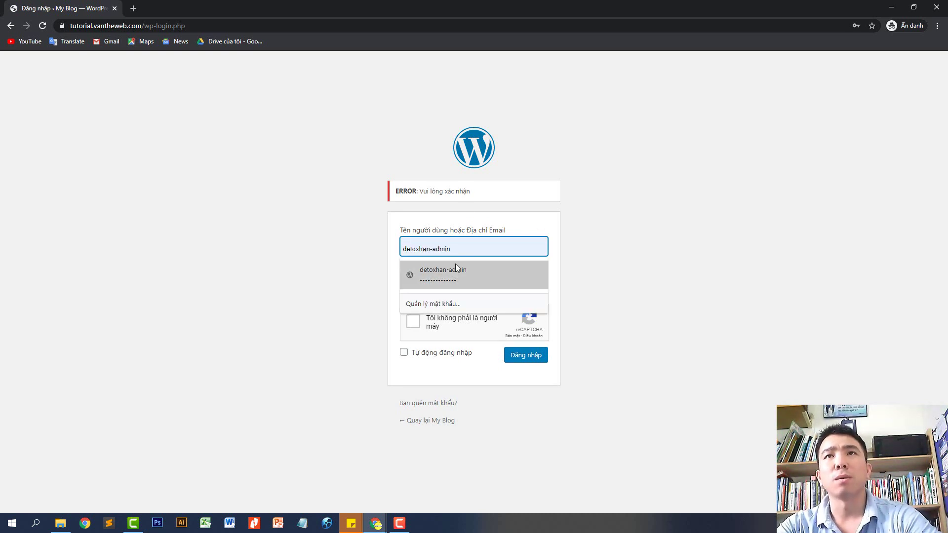
pyautogui.click(456, 264)
pyautogui.click(414, 325)
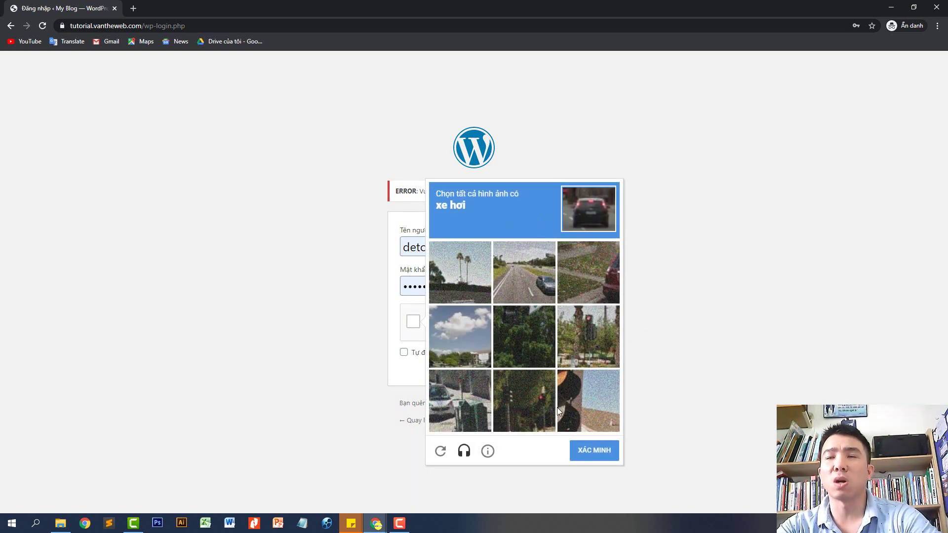
# Request a new reCAPTCHA image challenge, select and verify the images containing cars, and log in
pyautogui.click(443, 452)
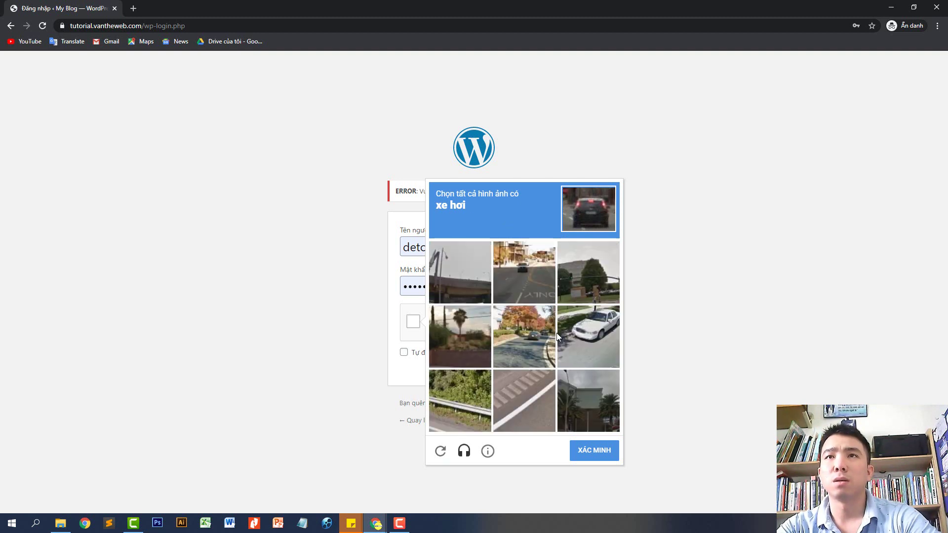
pyautogui.click(593, 329)
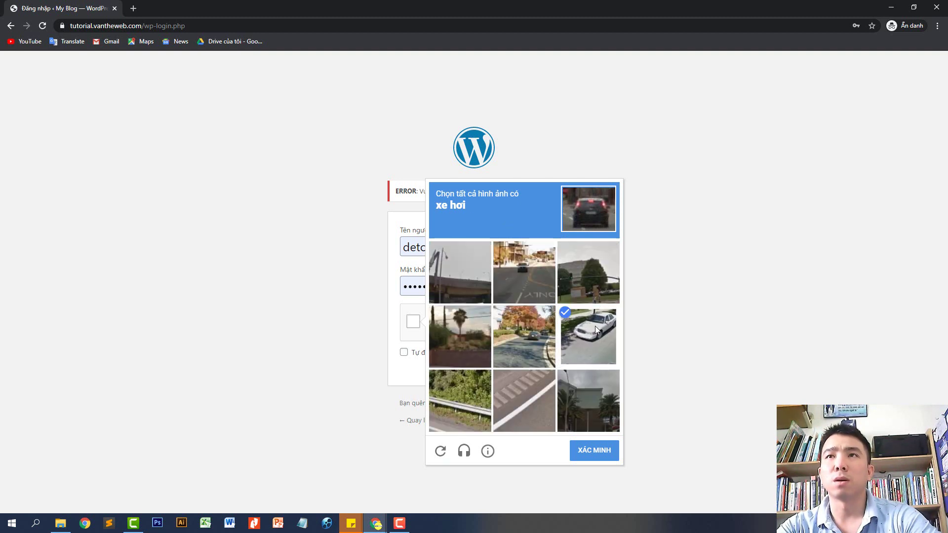
pyautogui.click(527, 272)
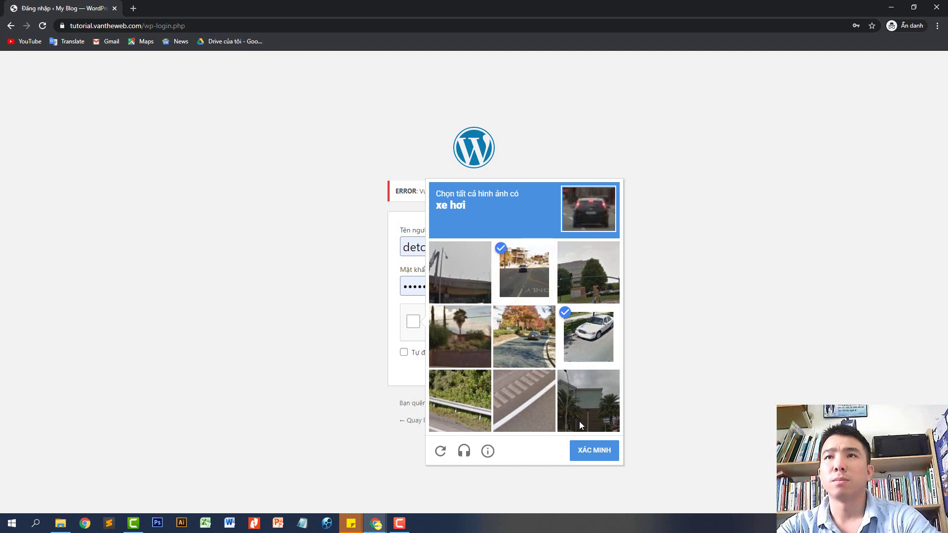
pyautogui.click(547, 357)
pyautogui.click(607, 459)
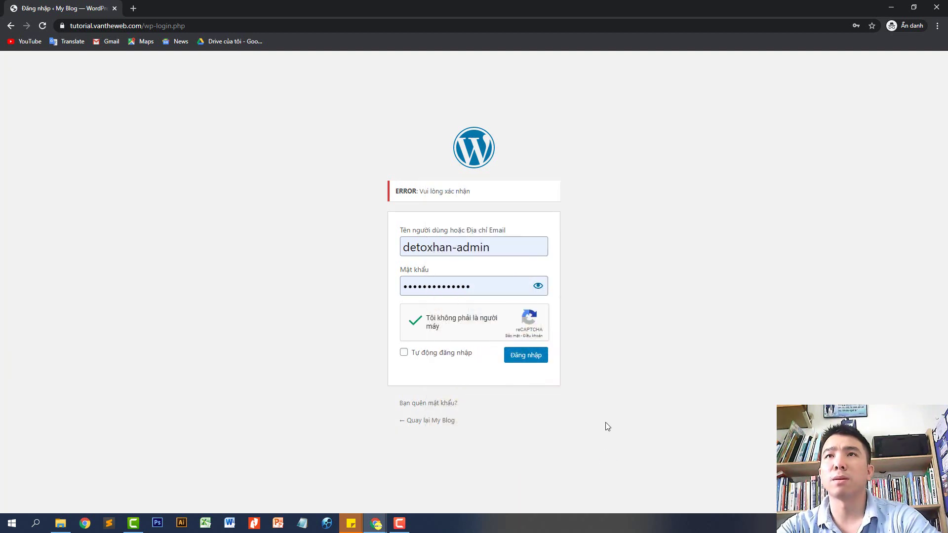
pyautogui.click(542, 364)
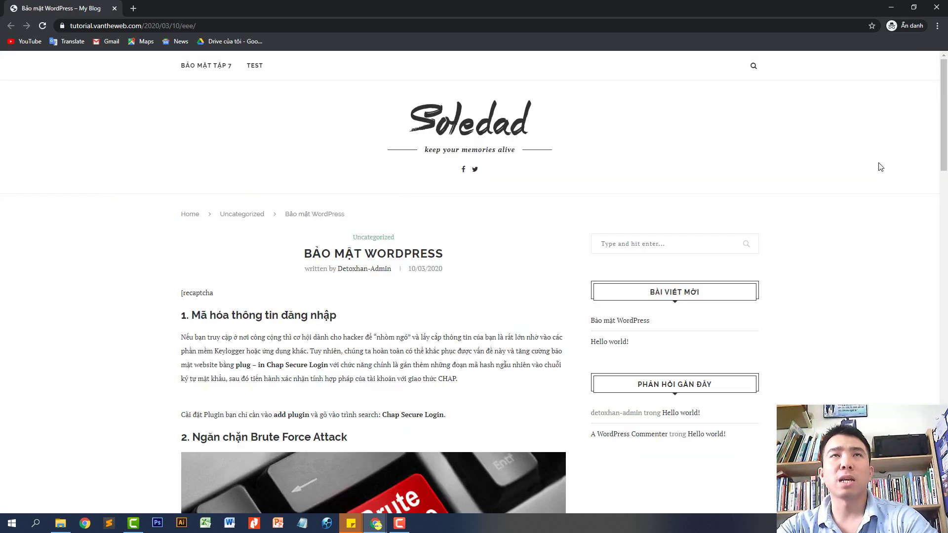
# Check the comment form of the Bảo mật WordPress post, opening and dismissing its reCAPTCHA challenge
pyautogui.scroll(-15, 269, 210)
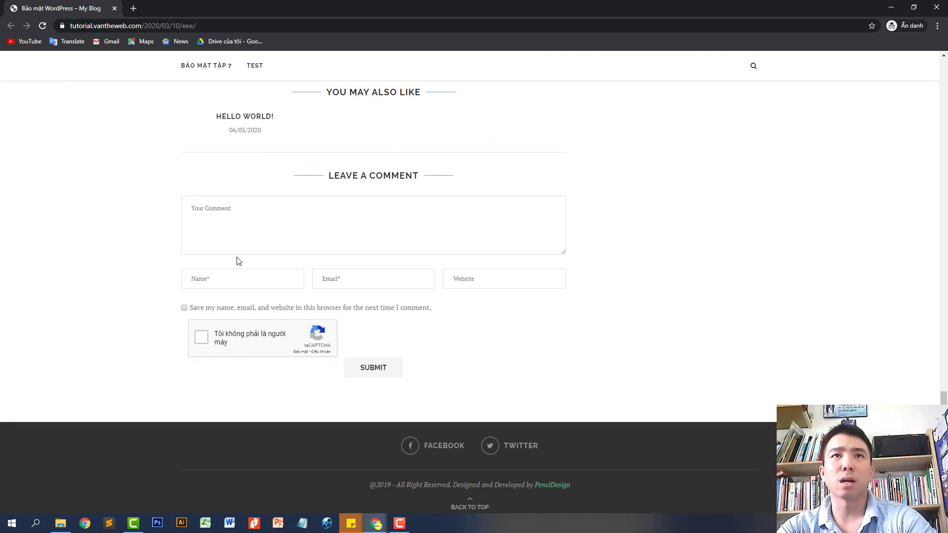
pyautogui.click(386, 279)
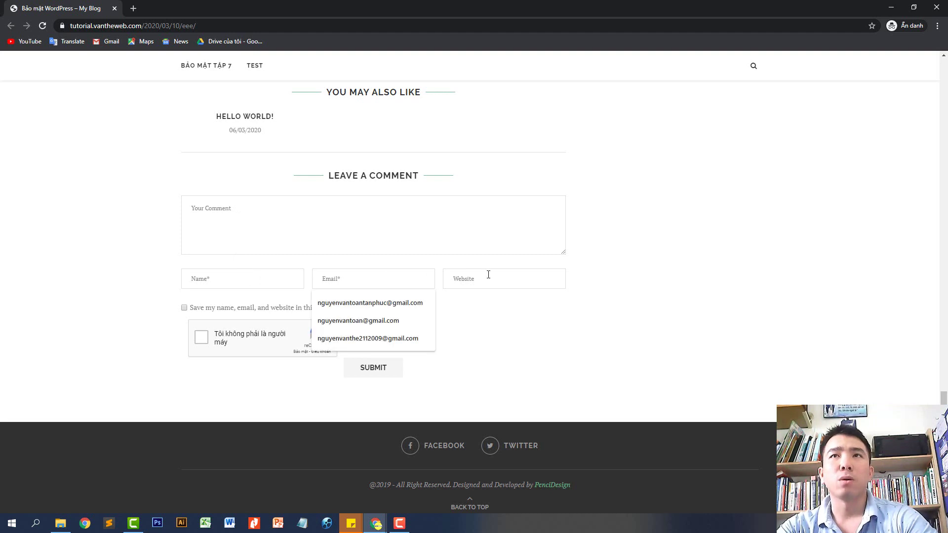
pyautogui.click(488, 274)
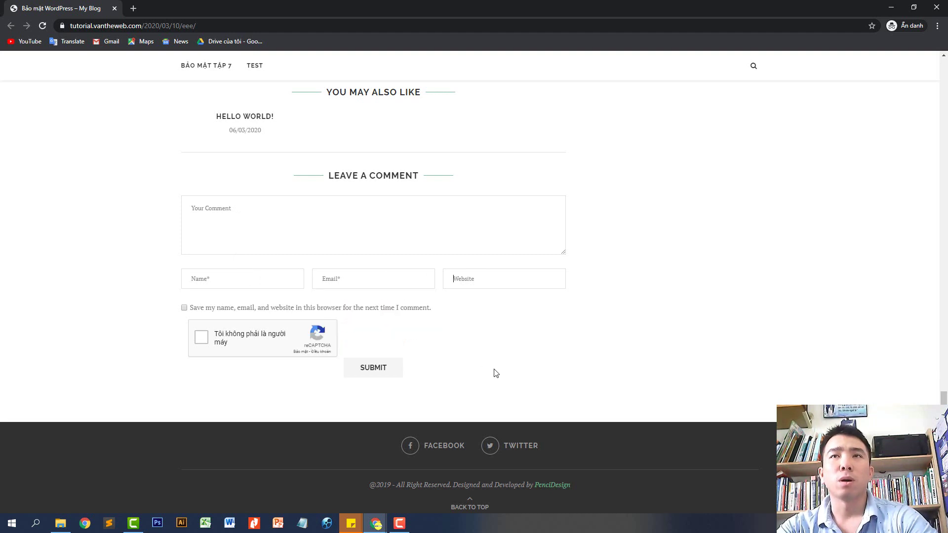
pyautogui.click(203, 339)
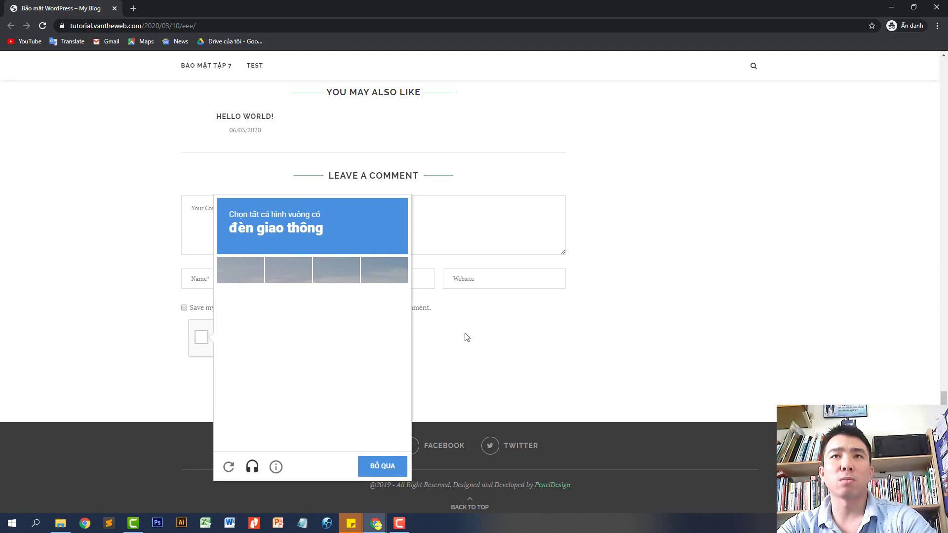
pyautogui.click(719, 290)
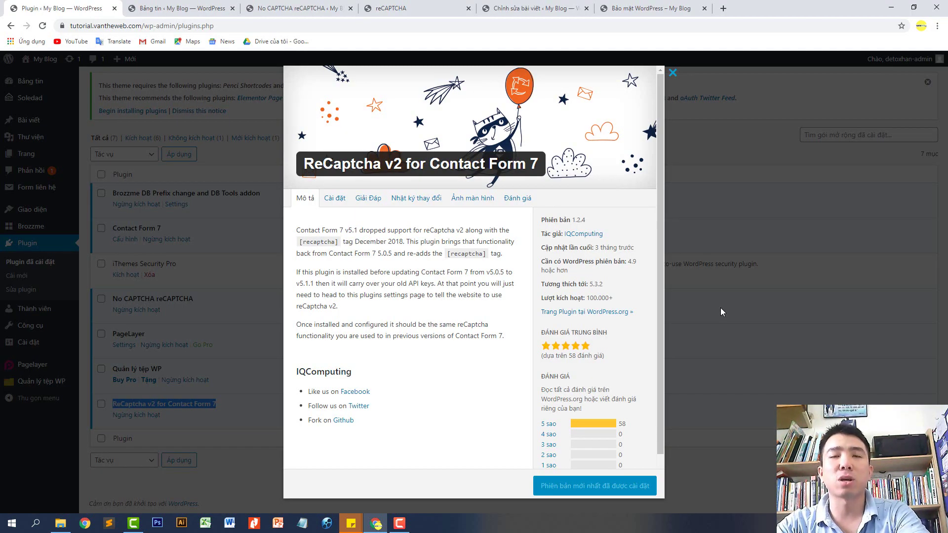
# Close the ReCaptcha v2 for Contact Form 7 plugin details and open the contact form's reCaptcha Version settings
pyautogui.click(673, 75)
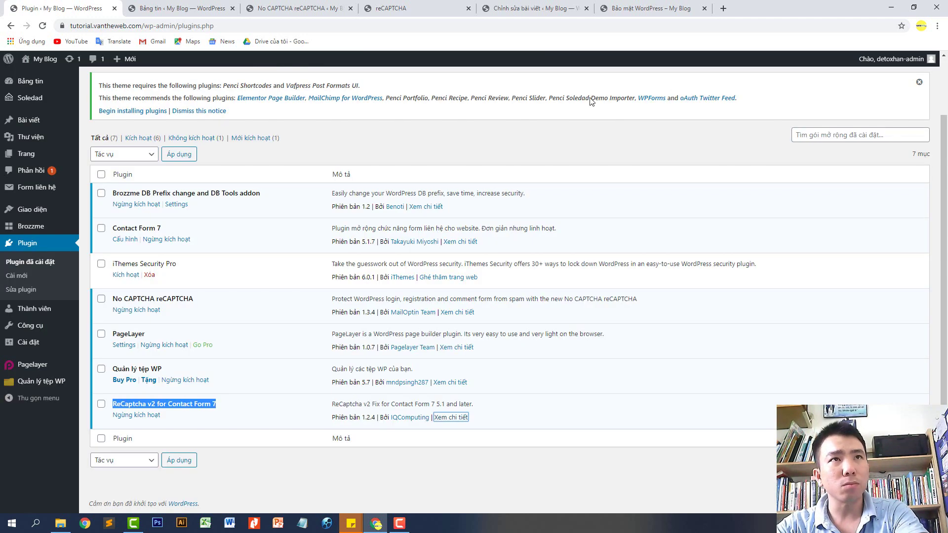
pyautogui.moveTo(40, 142)
pyautogui.scroll(1, 40, 143)
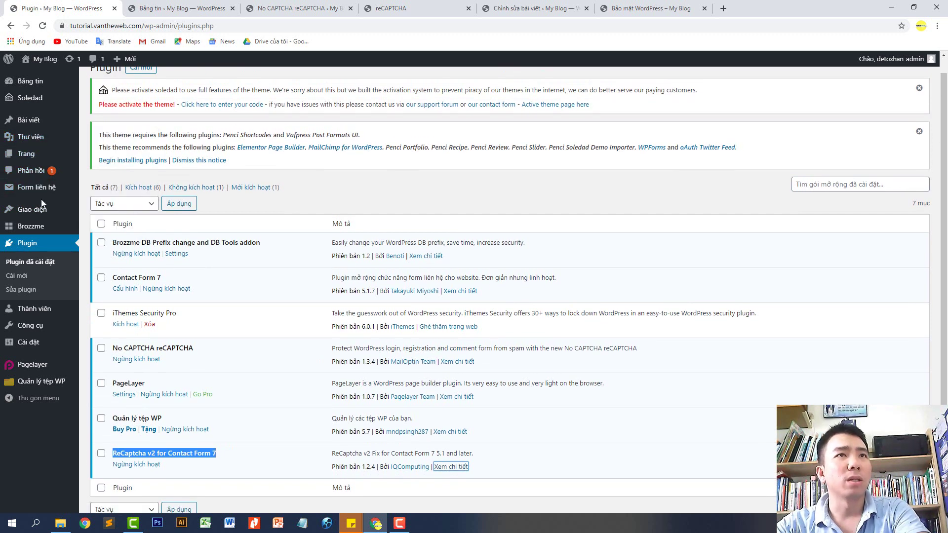
pyautogui.moveTo(43, 194)
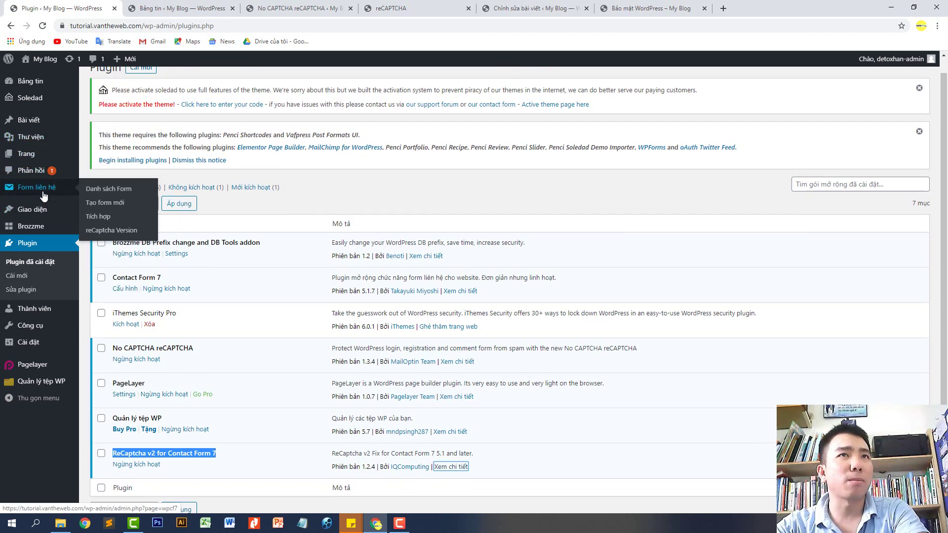
pyautogui.click(94, 231)
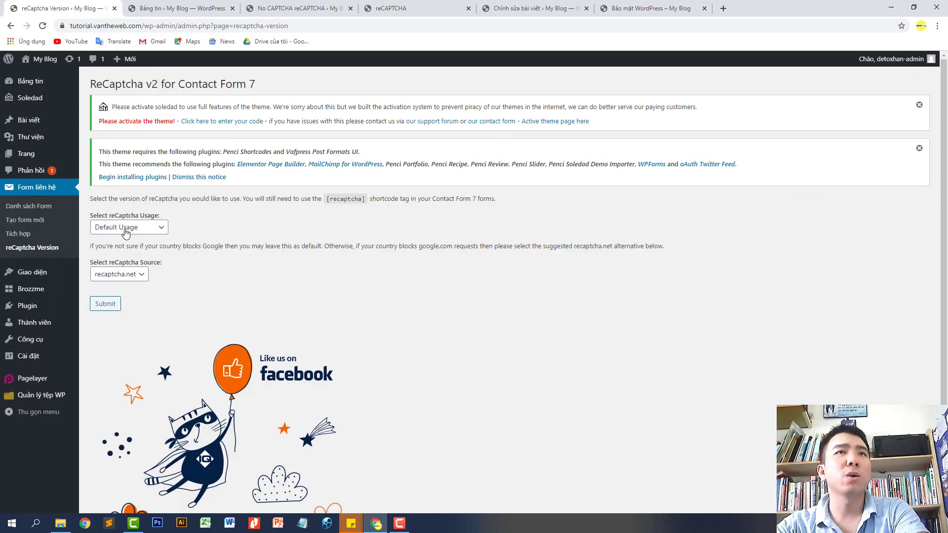
# Set the reCaptcha usage to reCaptcha Version 2 and the source to google.com, and submit the settings
pyautogui.click(155, 228)
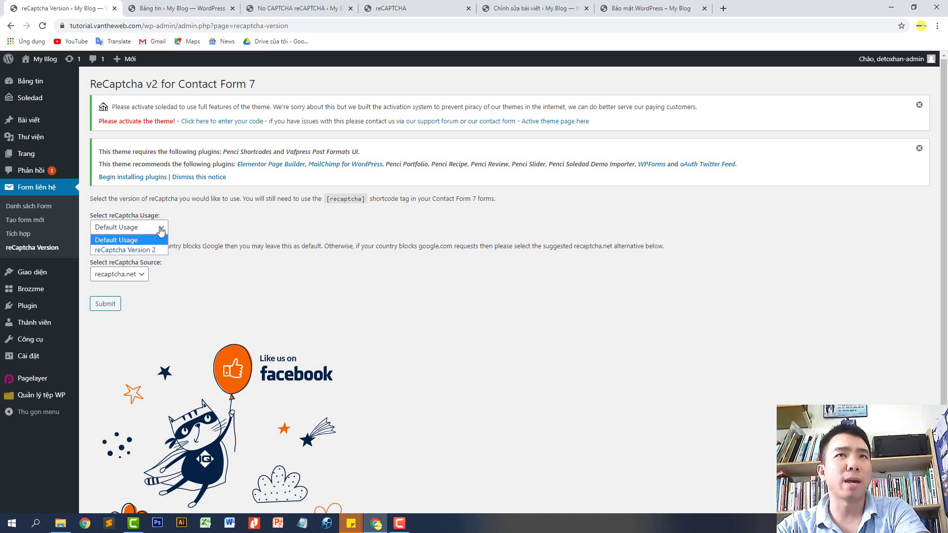
pyautogui.click(142, 251)
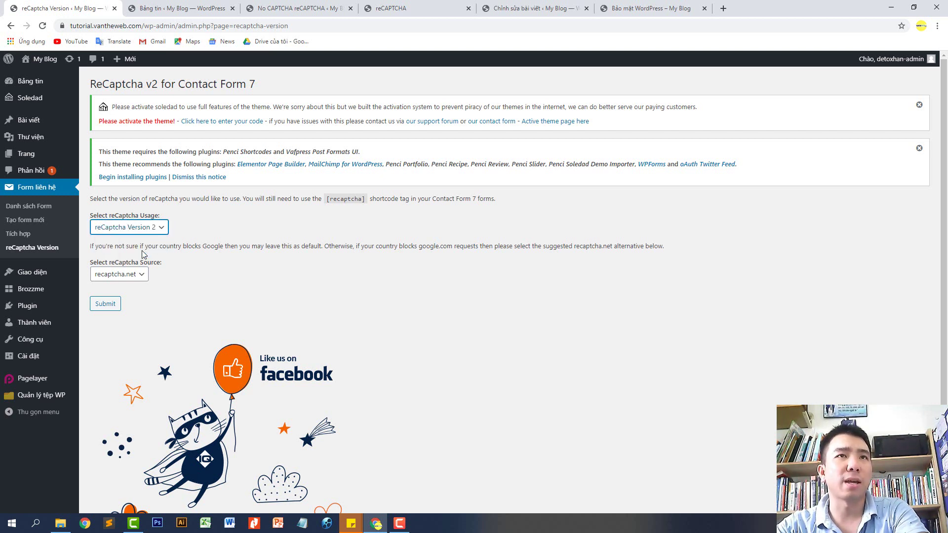
pyautogui.click(142, 278)
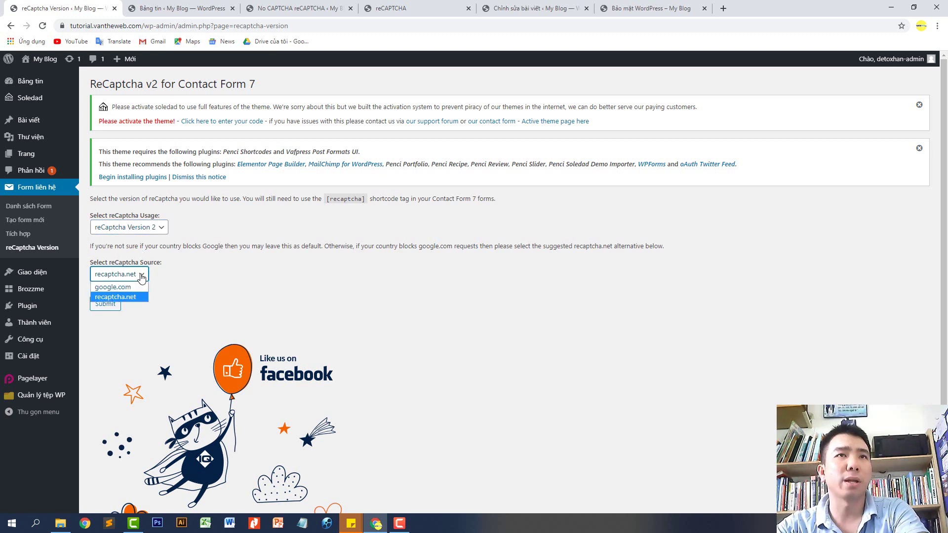
pyautogui.click(122, 288)
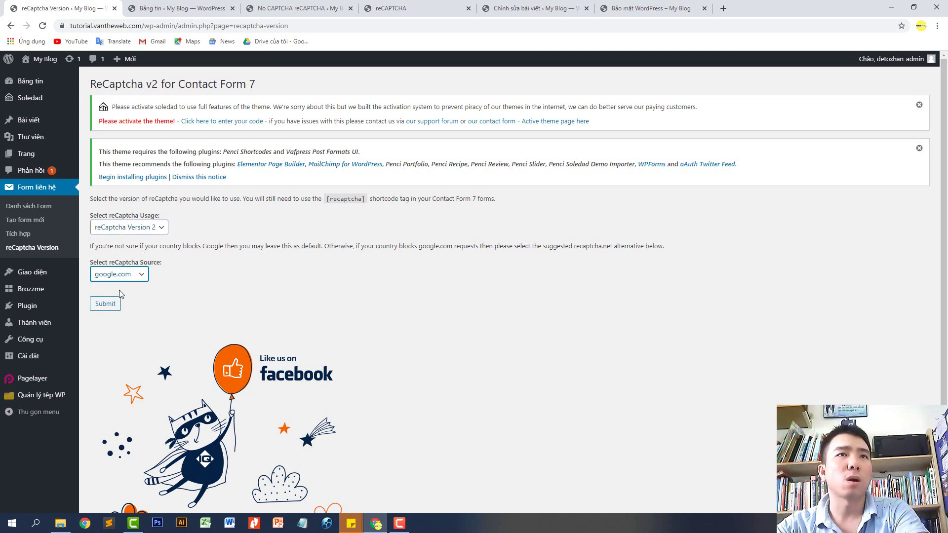
pyautogui.click(107, 305)
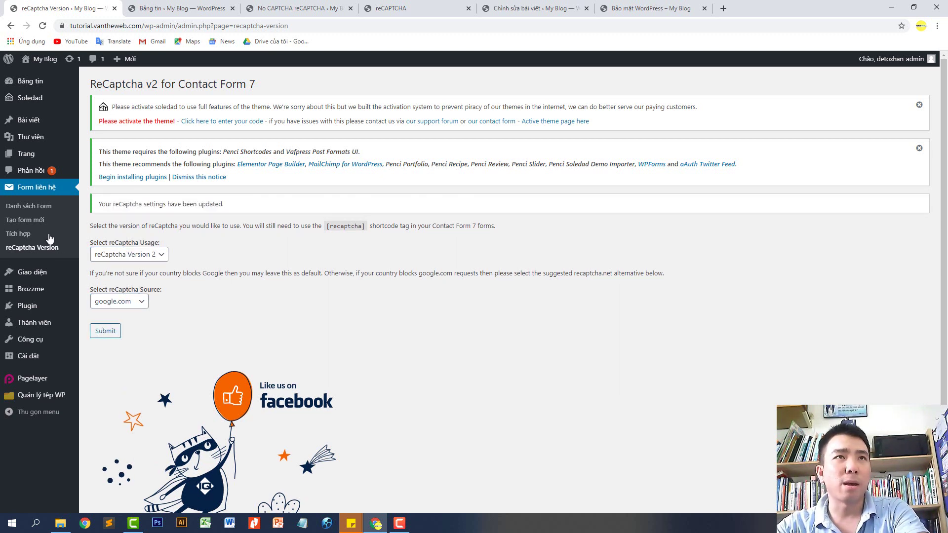
# Start a new contact form and name it "test recaptcha"
pyautogui.click(31, 222)
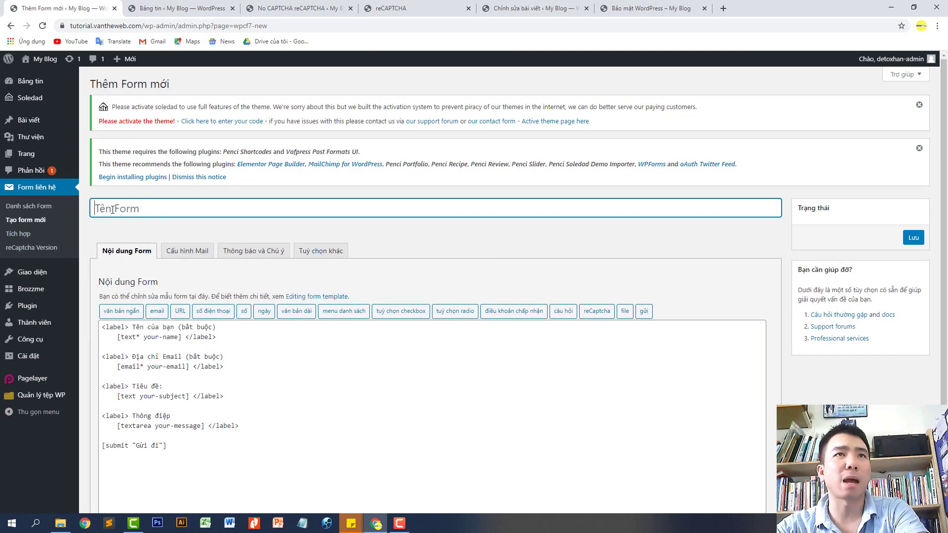
pyautogui.write('test')
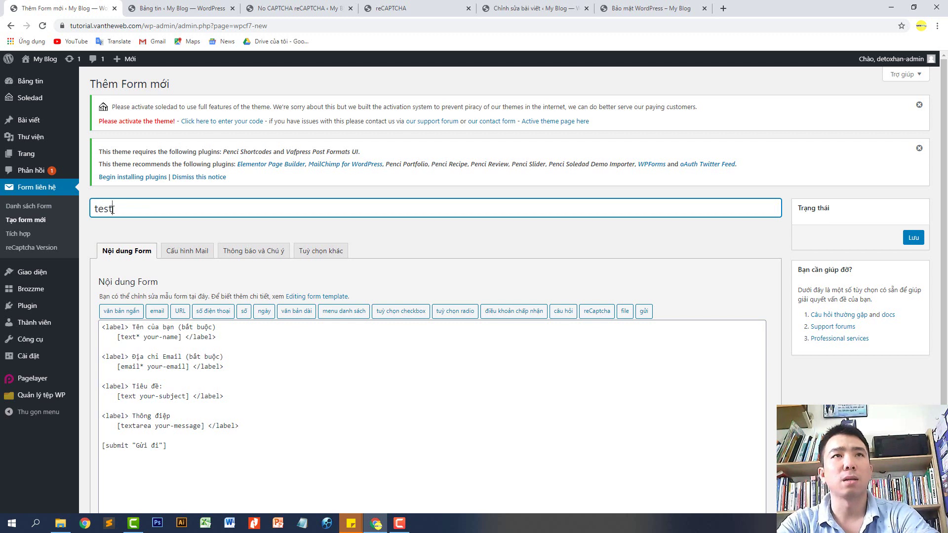
pyautogui.write(' recaptcha')
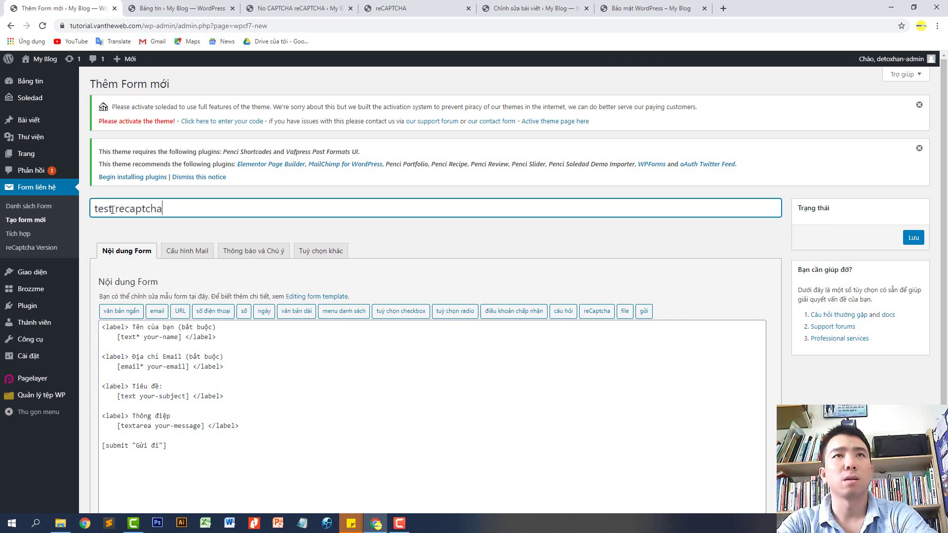
# Insert a [recaptcha] tag with the default options below the form's submit tag, and save the form
pyautogui.click(279, 392)
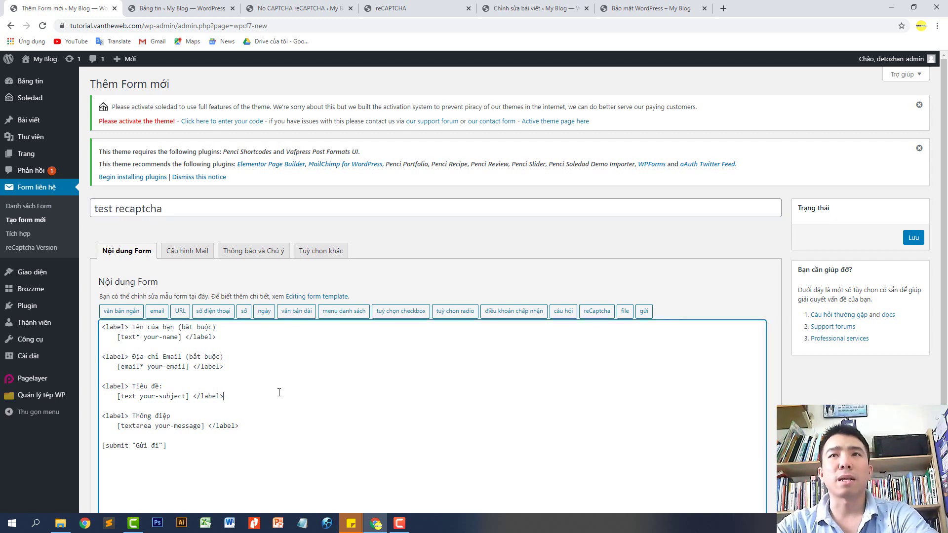
pyautogui.scroll(-1, 706, 250)
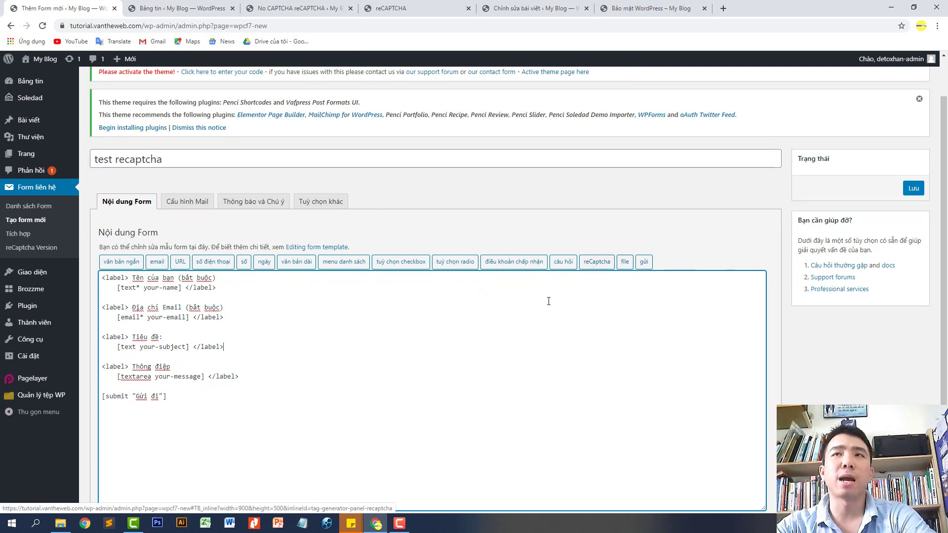
pyautogui.click(127, 414)
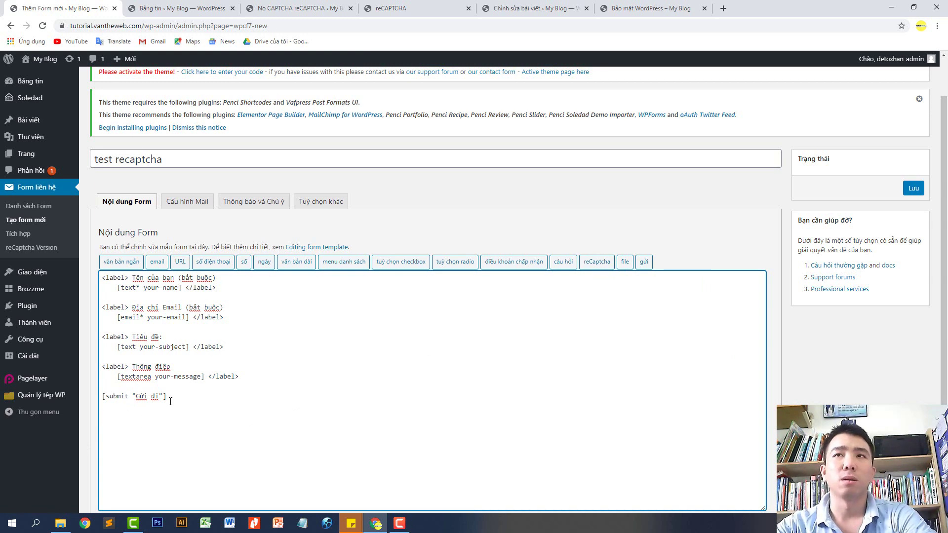
pyautogui.click(600, 263)
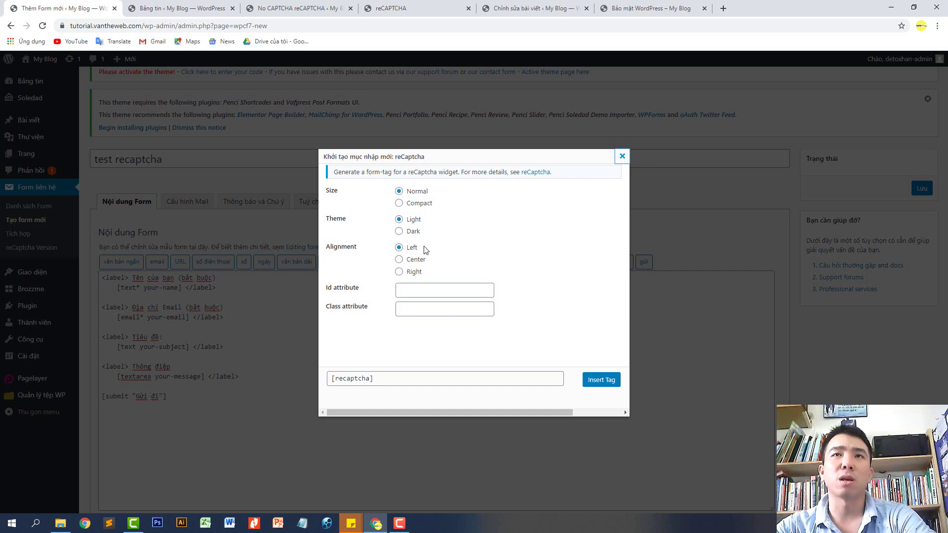
pyautogui.click(596, 382)
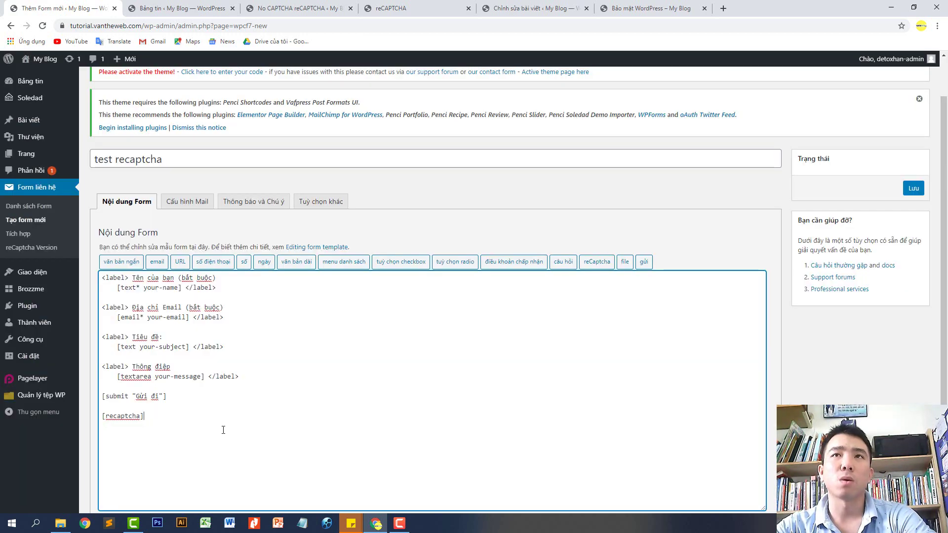
pyautogui.click(915, 188)
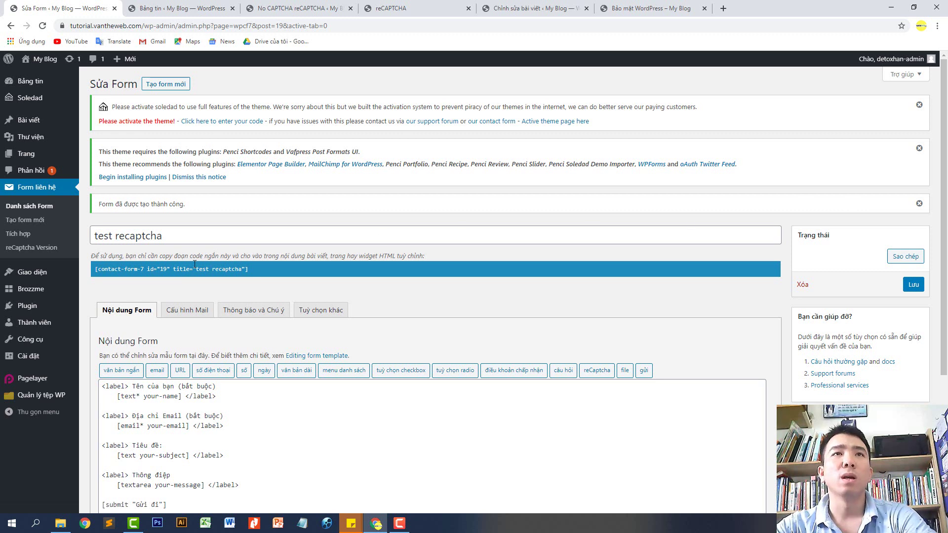
# Copy the shortcode of the "test recaptcha" contact form
pyautogui.click(116, 267)
pyautogui.rightClick(117, 269)
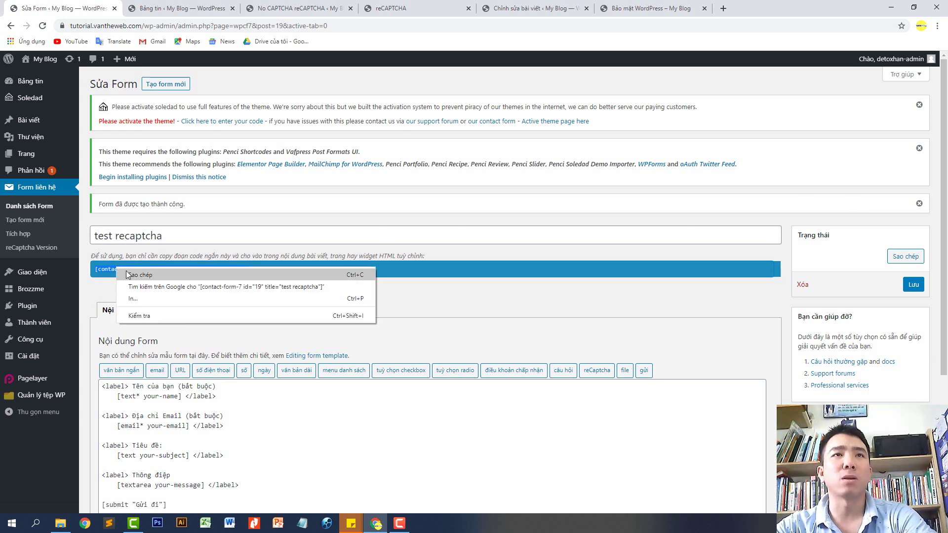
pyautogui.click(133, 278)
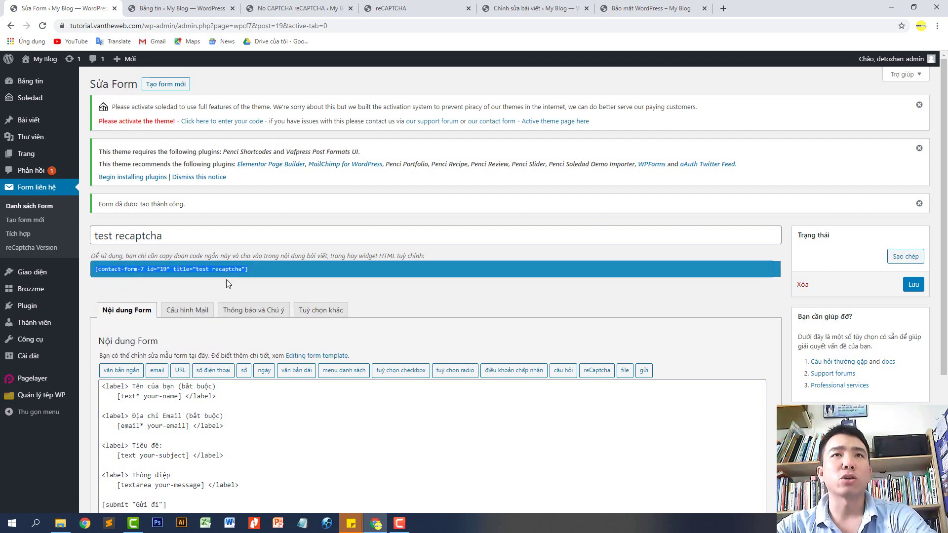
# Open a new post in a separate browser tab and title it "test recaptcha"
pyautogui.moveTo(39, 100)
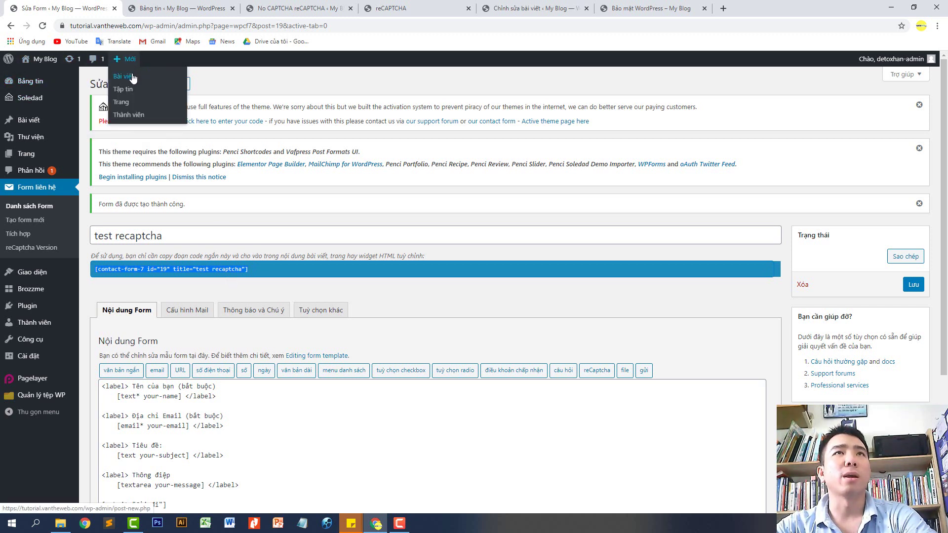
pyautogui.rightClick(130, 76)
pyautogui.click(155, 80)
pyautogui.click(237, 4)
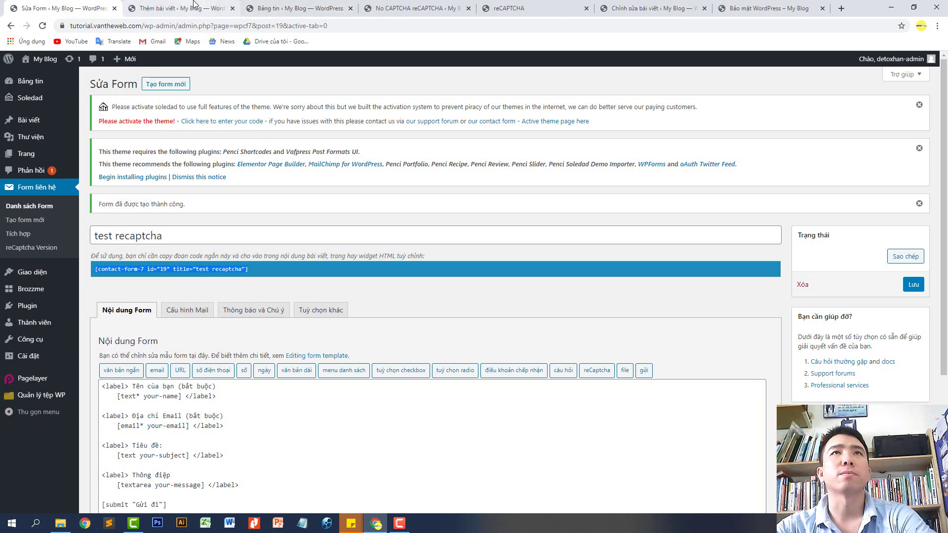
pyautogui.write('te')
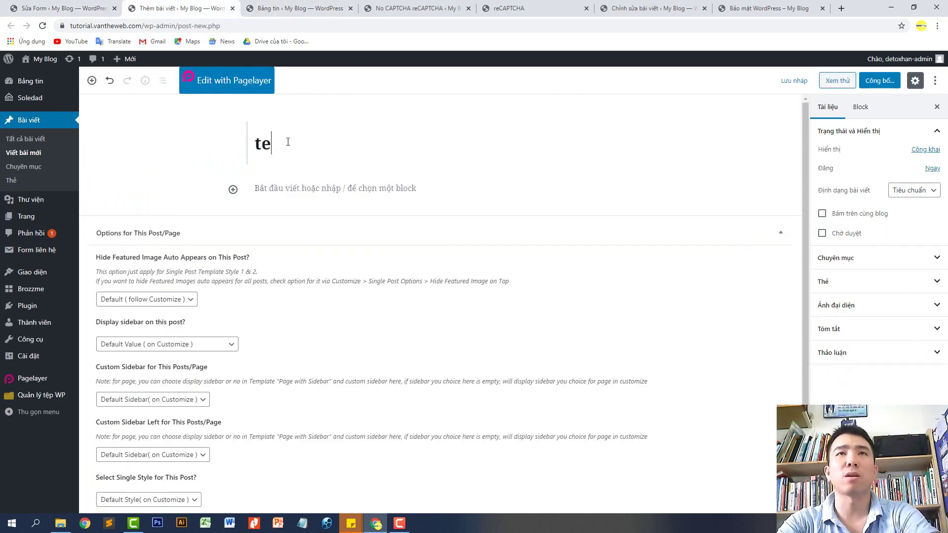
pyautogui.write('st recaptchj')
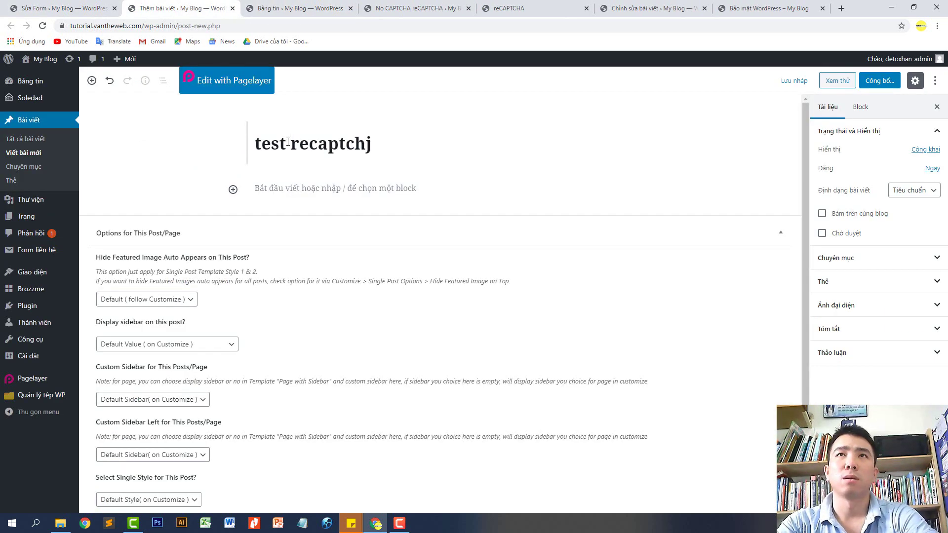
pyautogui.press('BackSpace')
pyautogui.write('a')
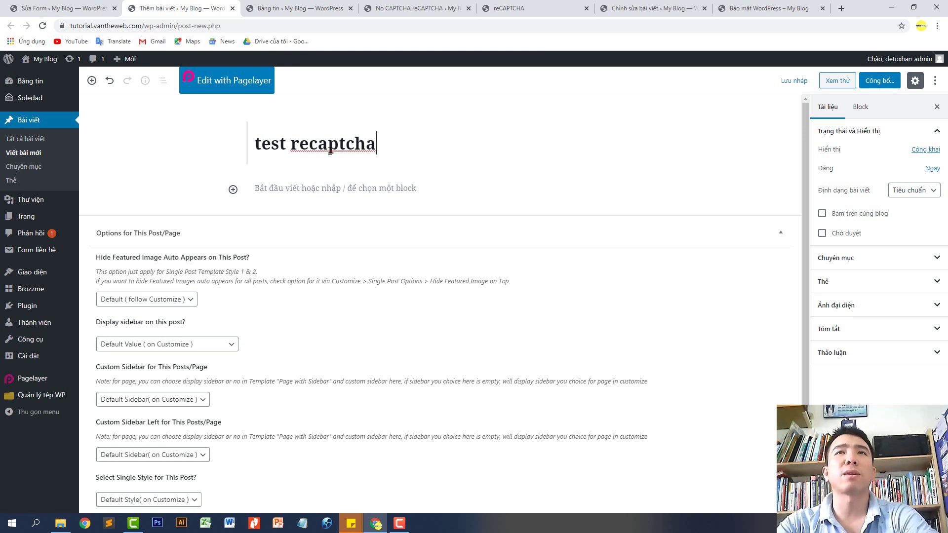
# Paste the contact form shortcode into the post body and publish the post
pyautogui.click(345, 187)
pyautogui.hotkey('ctrl', 'v')
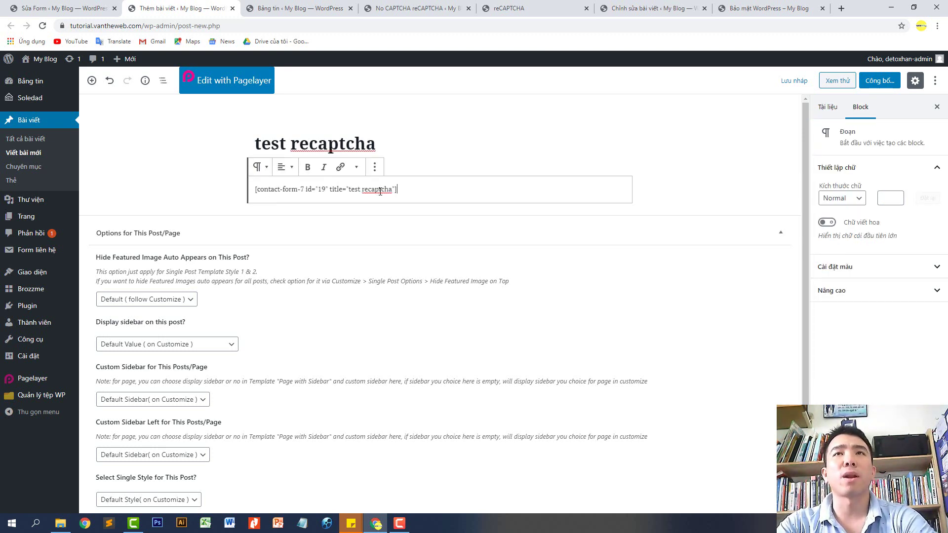
pyautogui.click(871, 84)
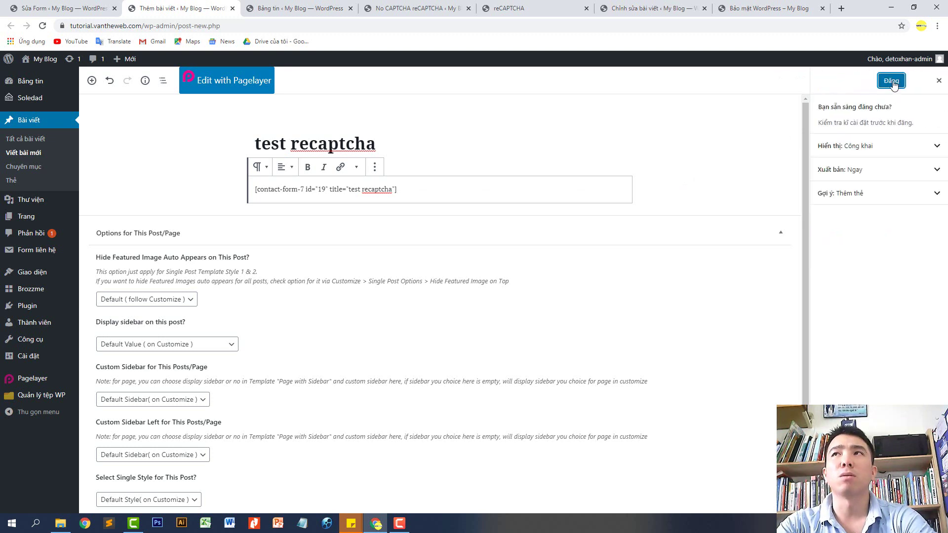
pyautogui.click(892, 82)
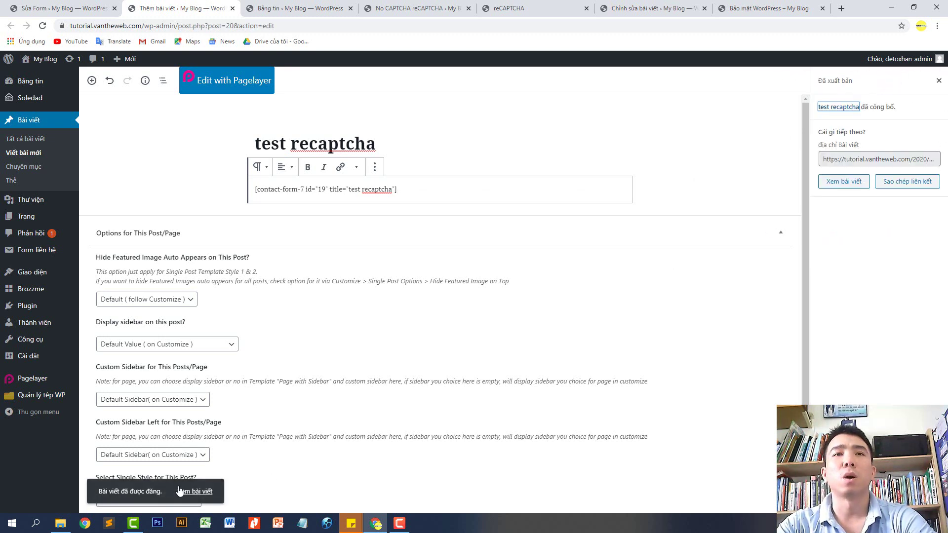
# Open the published test recaptcha post in a new browser tab and check its contact form for the reCAPTCHA box
pyautogui.rightClick(180, 492)
pyautogui.click(222, 435)
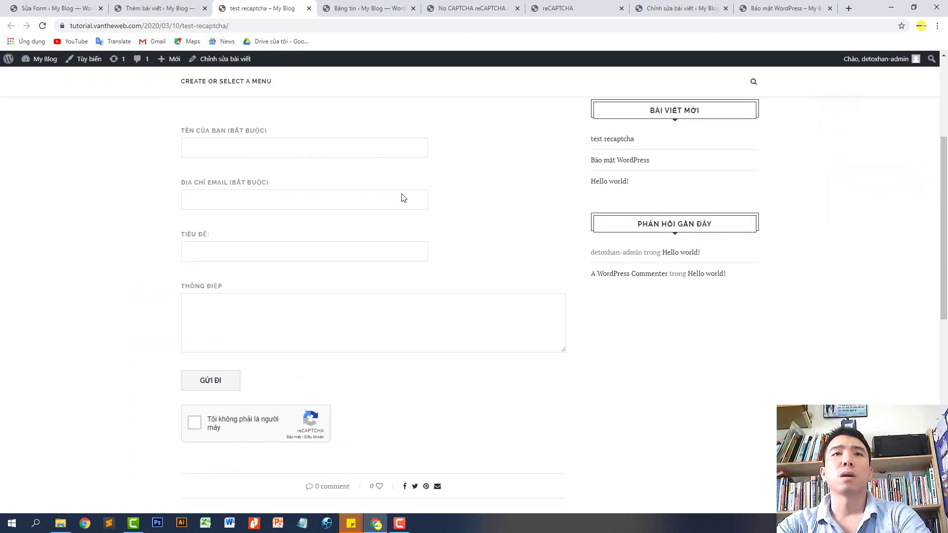
pyautogui.scroll(1, 377, 239)
pyautogui.scroll(-1, 338, 292)
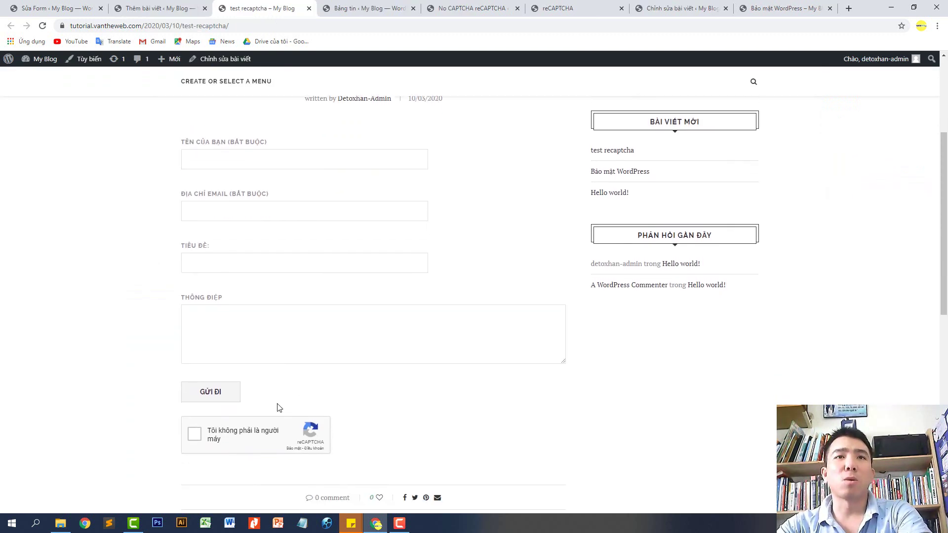